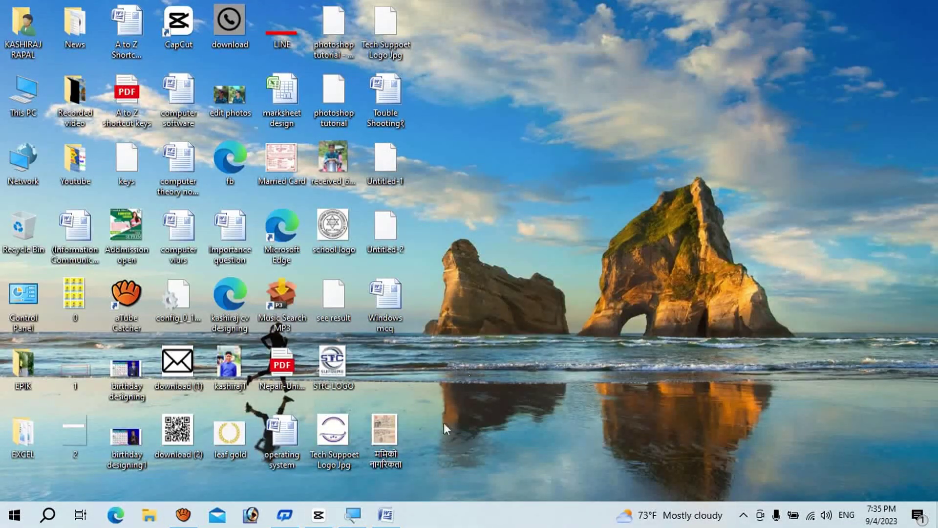
# Step: Restore the Word window showing Document2 with the STC letterhead
pyautogui.click(385, 514)
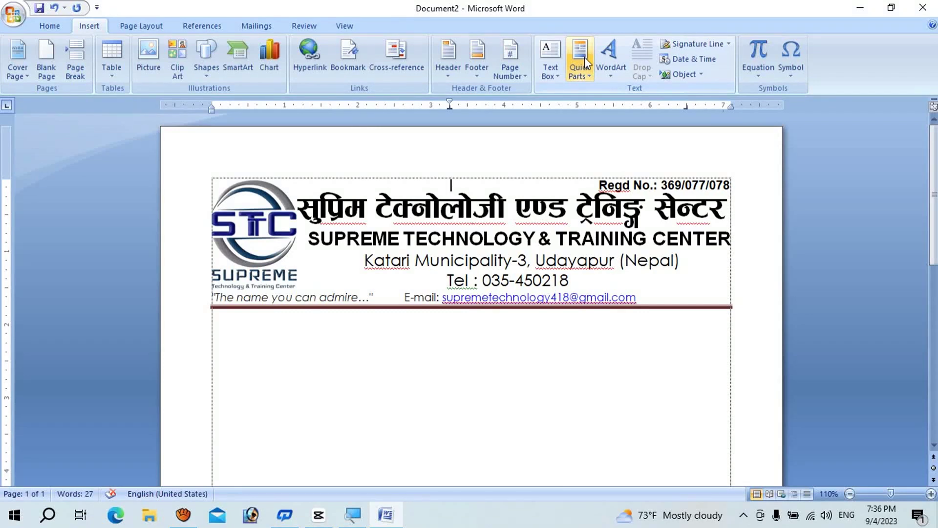
# Step: Select all of the STC letterhead in Document2, both the logo and the bilingual text
pyautogui.moveTo(577, 185); pyautogui.dragTo(681, 295)
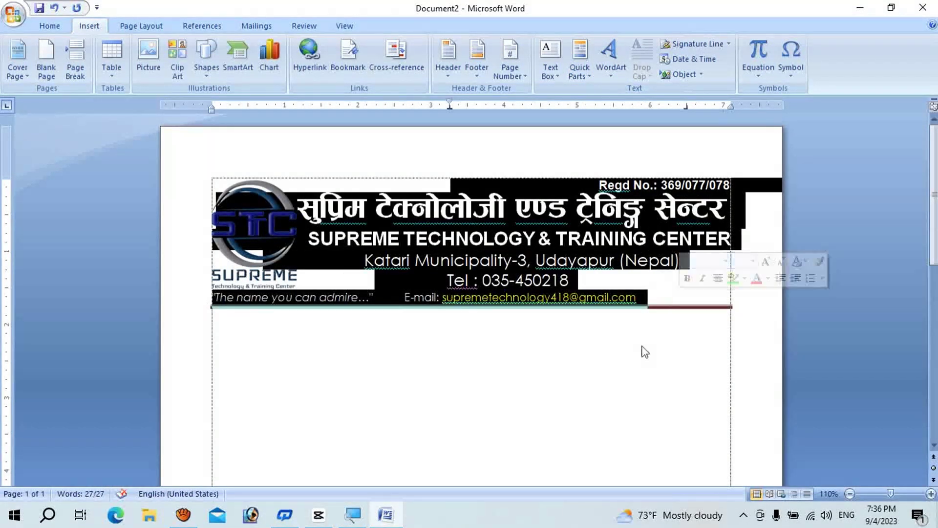
pyautogui.click(635, 365)
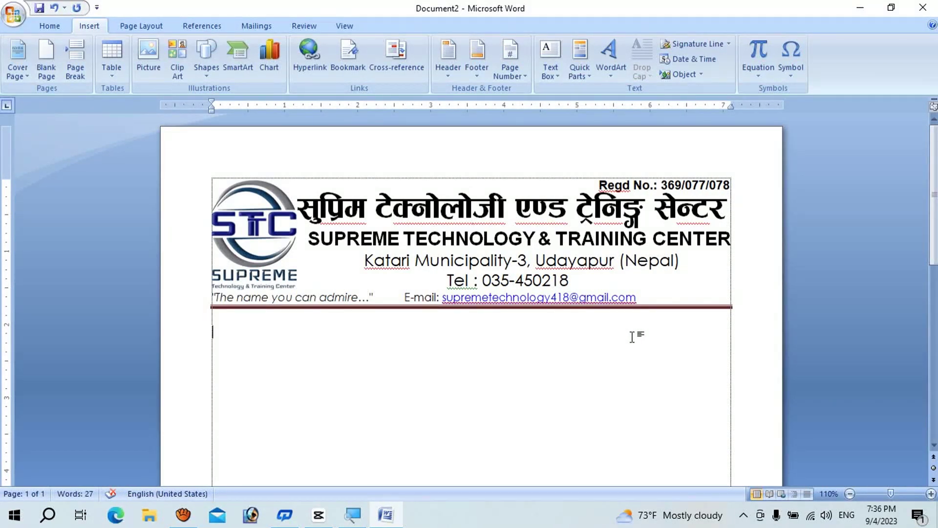
pyautogui.keyDown('shift'); pyautogui.click(594, 182); pyautogui.keyUp('shift')
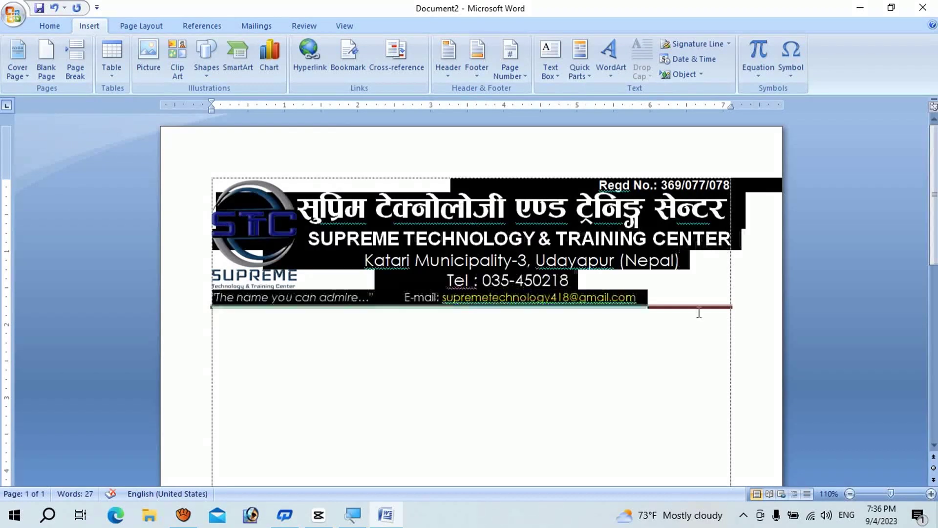
pyautogui.rightClick(520, 275)
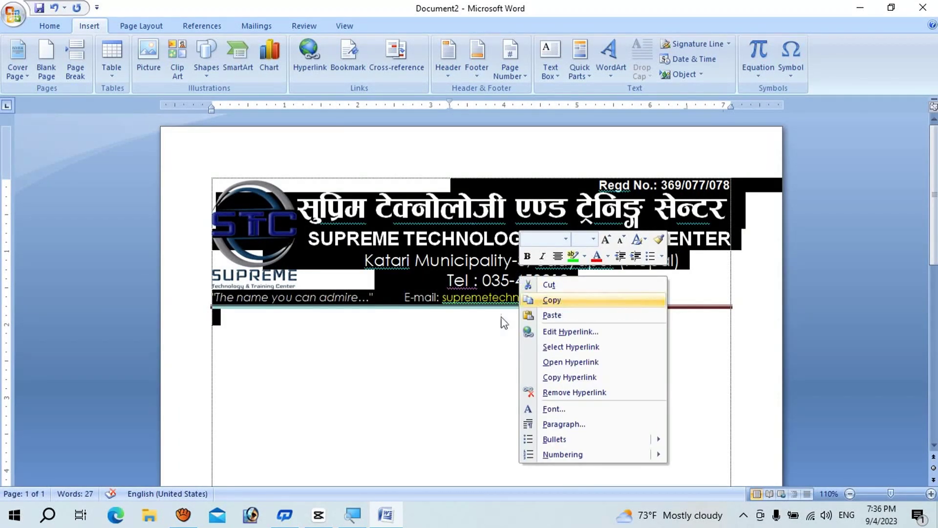
pyautogui.click(415, 326)
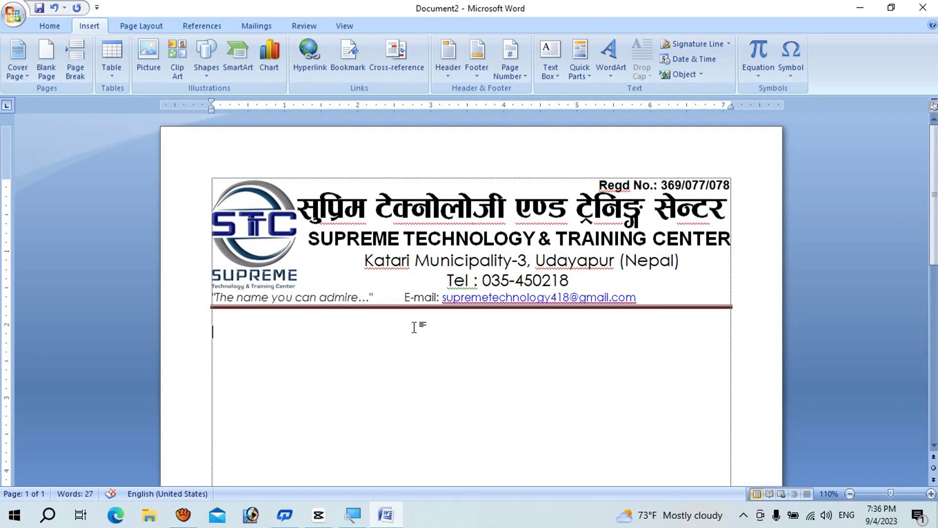
pyautogui.click(580, 72)
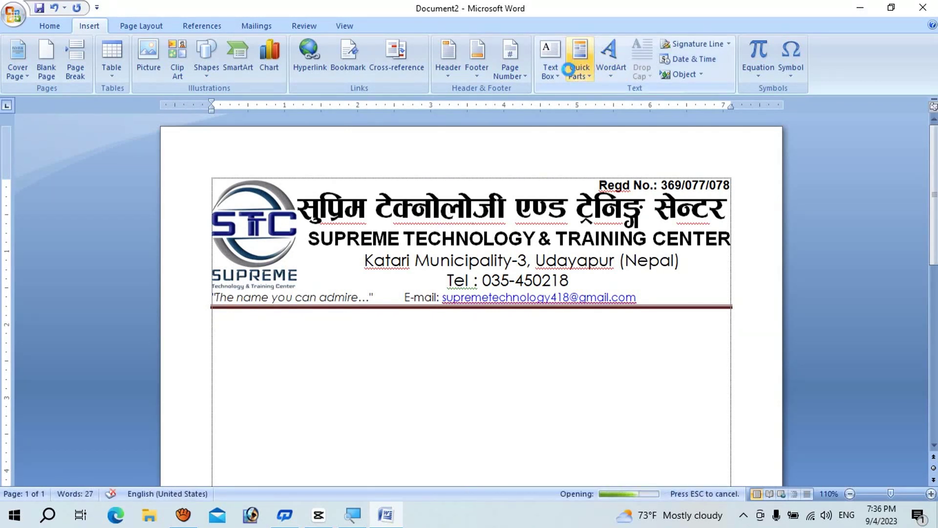
pyautogui.click(534, 361)
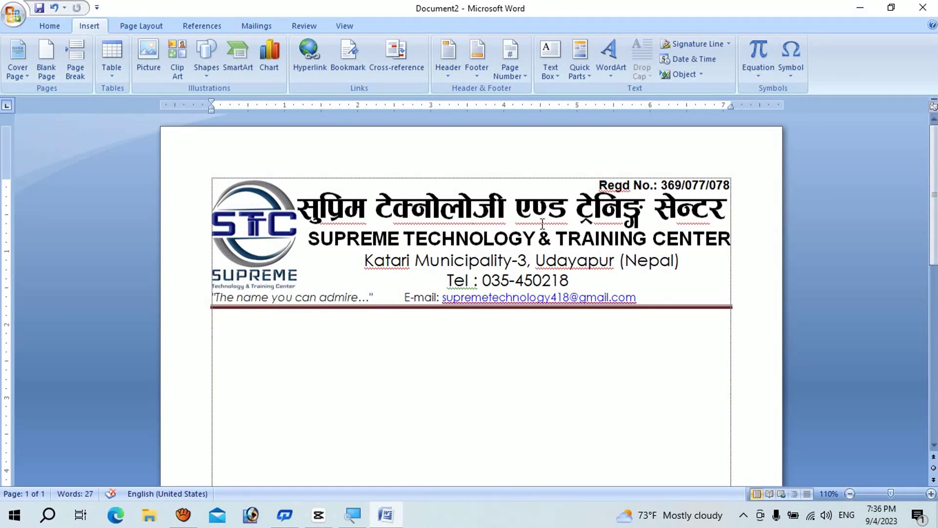
pyautogui.hotkey('ctrl', 'a')
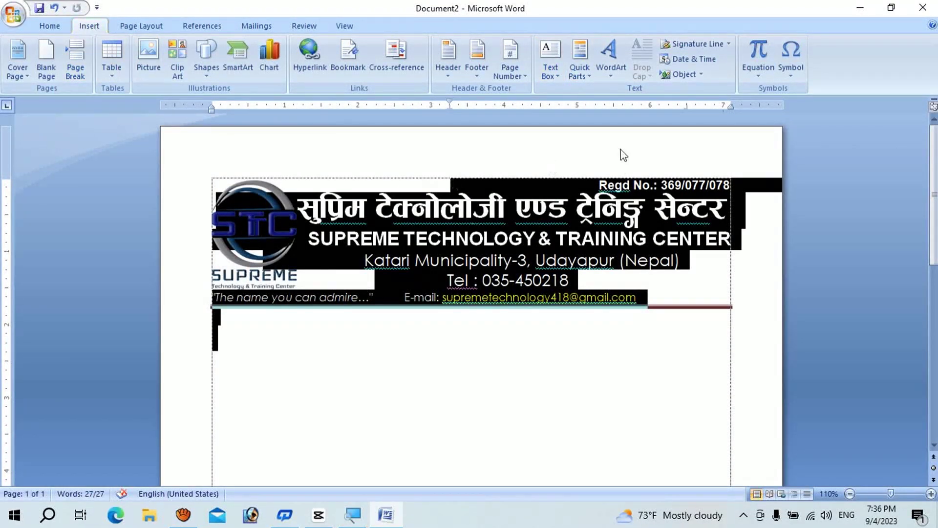
# Step: Start saving the selection to the Quick Part Gallery and name it 'Letter head'
pyautogui.click(581, 69)
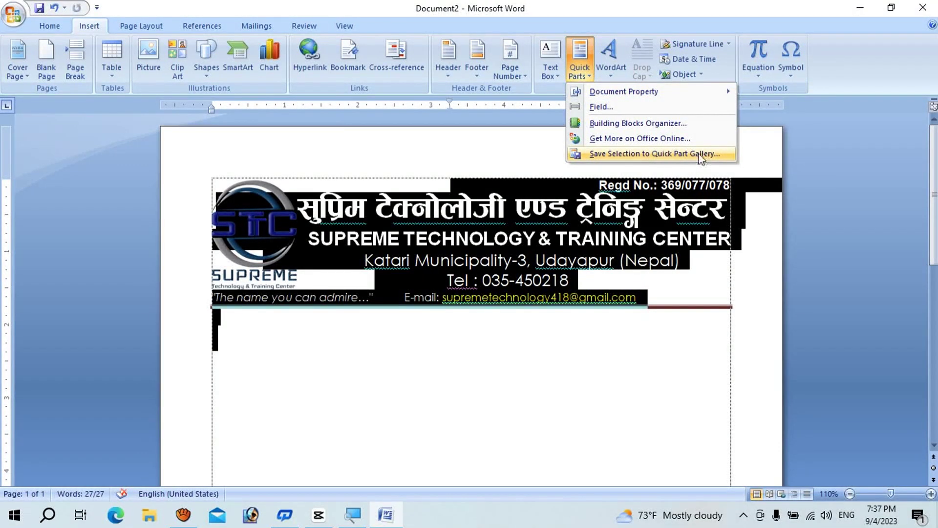
pyautogui.click(652, 154)
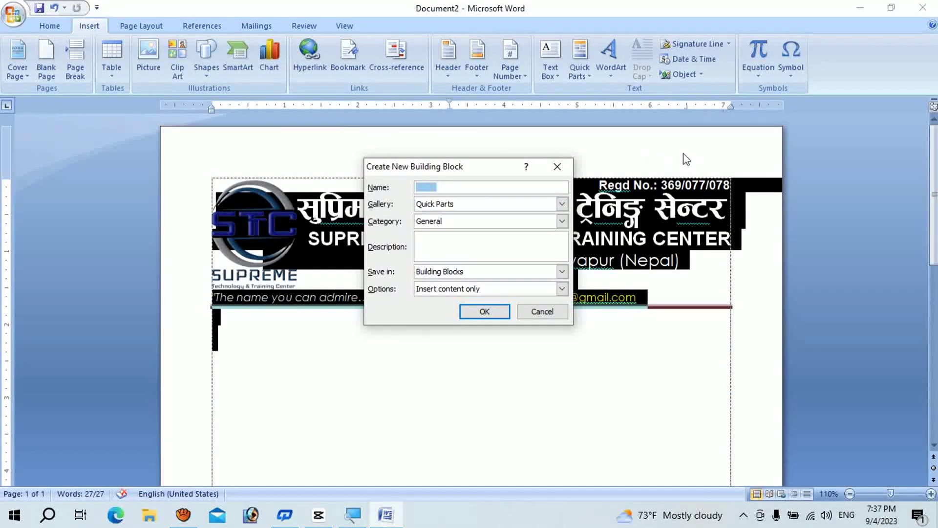
pyautogui.click(484, 188)
pyautogui.press('BackSpace')
pyautogui.write('Let')
pyautogui.write('ter head')
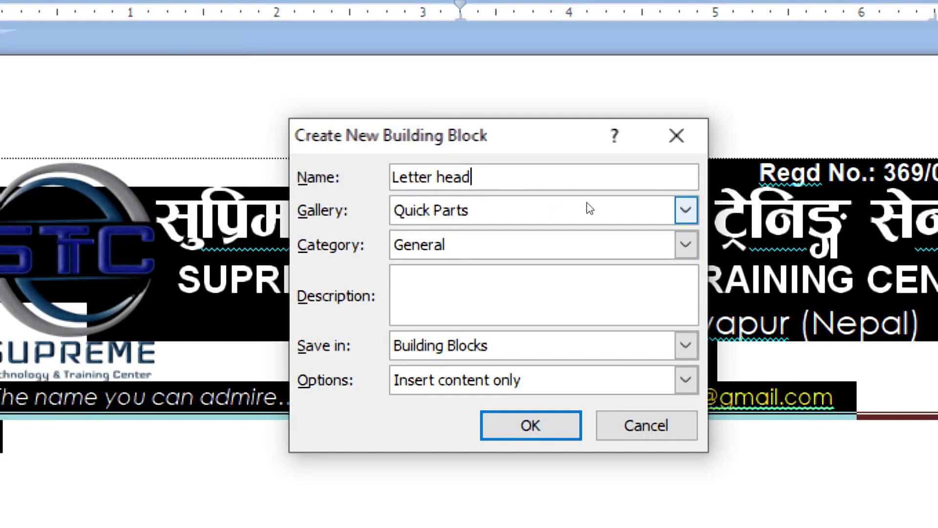
# Step: Keep the Quick Parts gallery and General category, and save the building block
pyautogui.click(564, 209)
pyautogui.click(562, 204)
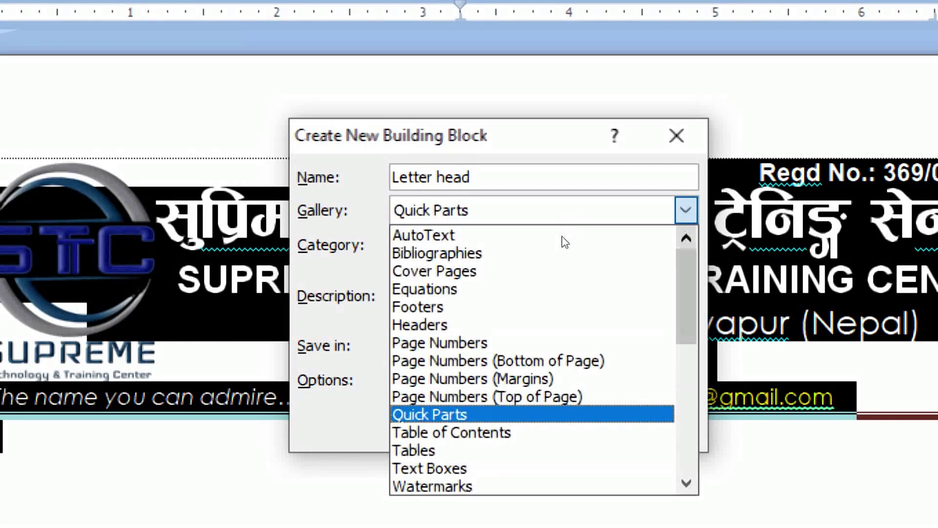
pyautogui.scroll(-3, 561, 241)
pyautogui.scroll(-4, 562, 294)
pyautogui.scroll(5, 571, 308)
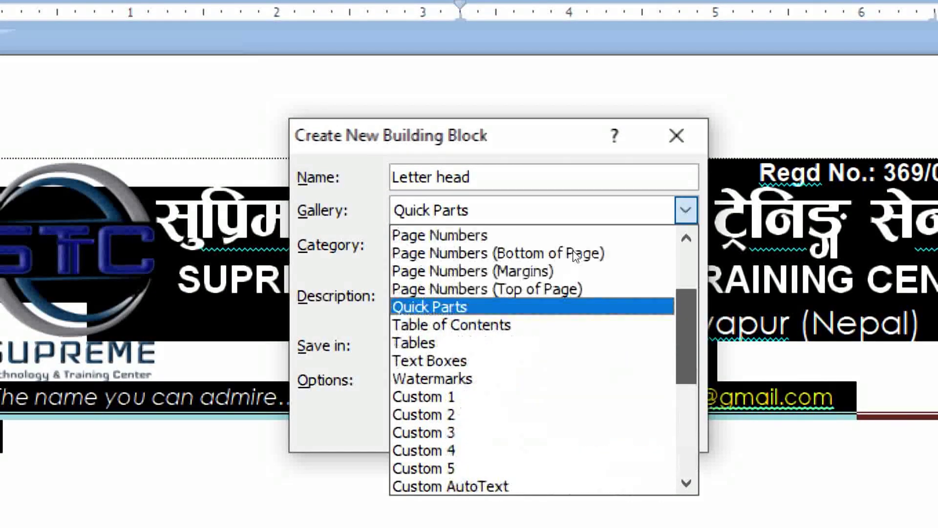
pyautogui.scroll(2, 572, 264)
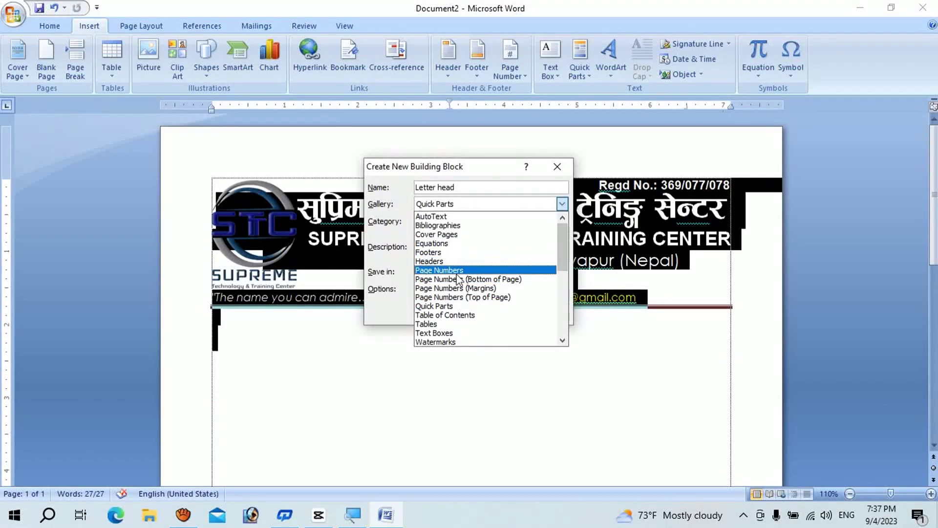
pyautogui.click(452, 306)
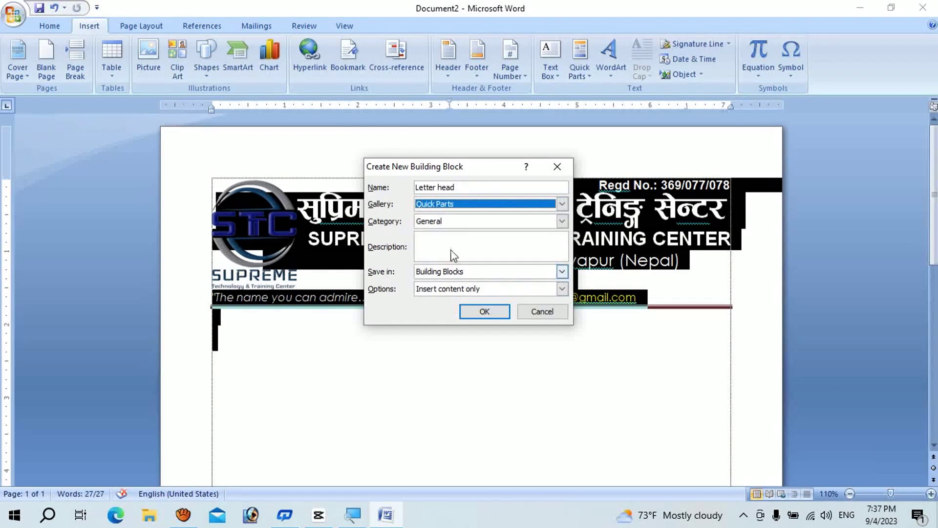
pyautogui.click(451, 224)
pyautogui.click(452, 224)
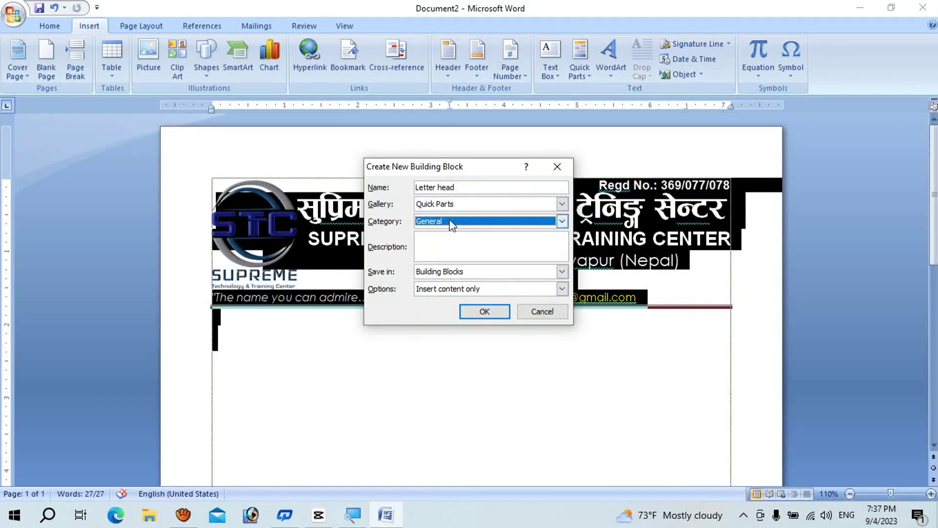
pyautogui.click(450, 249)
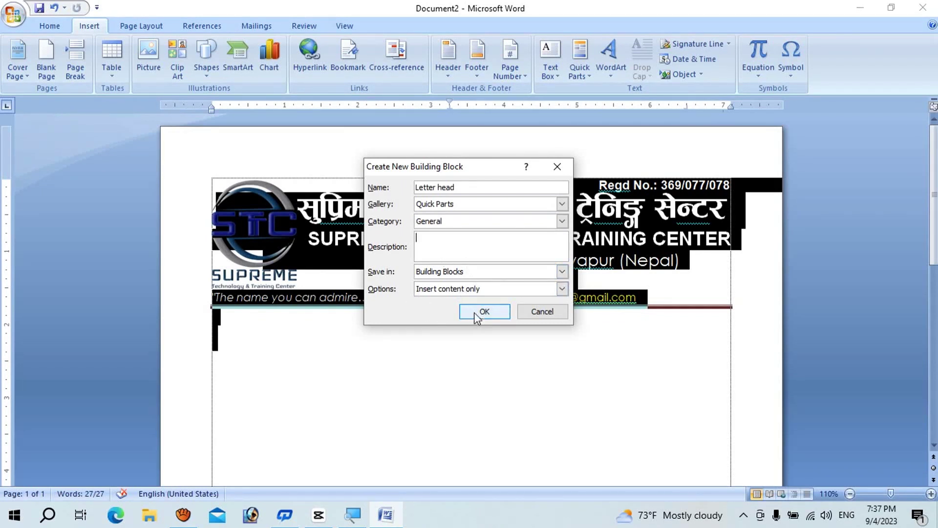
pyautogui.click(502, 315)
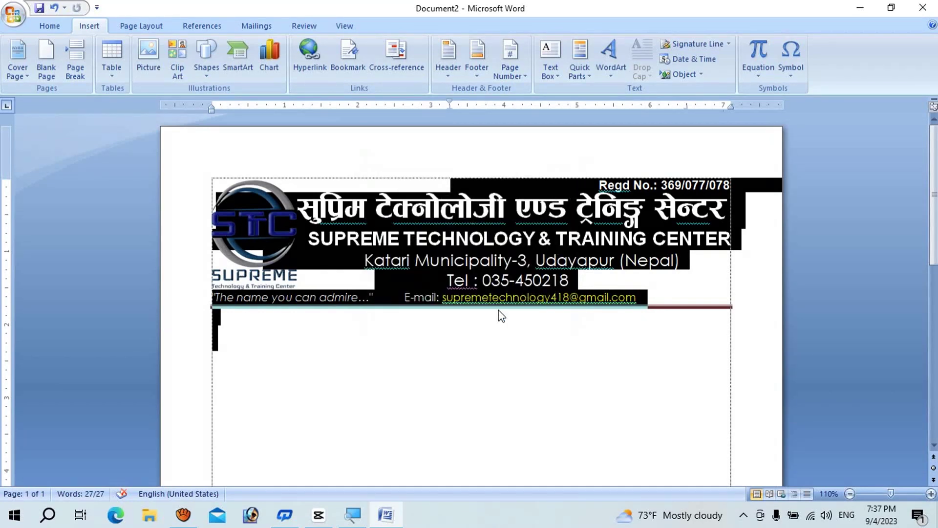
# Step: Create a new blank document and apply the Last Custom Setting margins
pyautogui.click(561, 348)
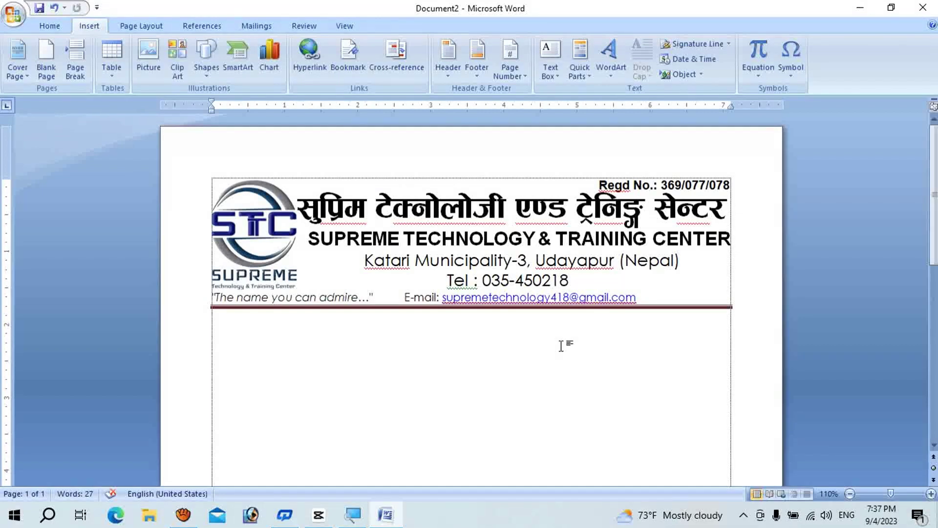
pyautogui.hotkey('ctrl', 'n')
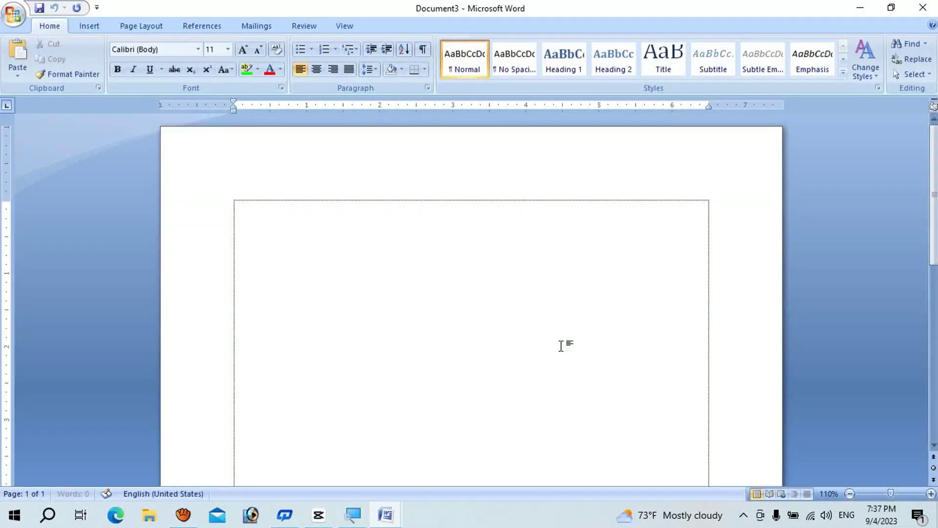
pyautogui.click(147, 26)
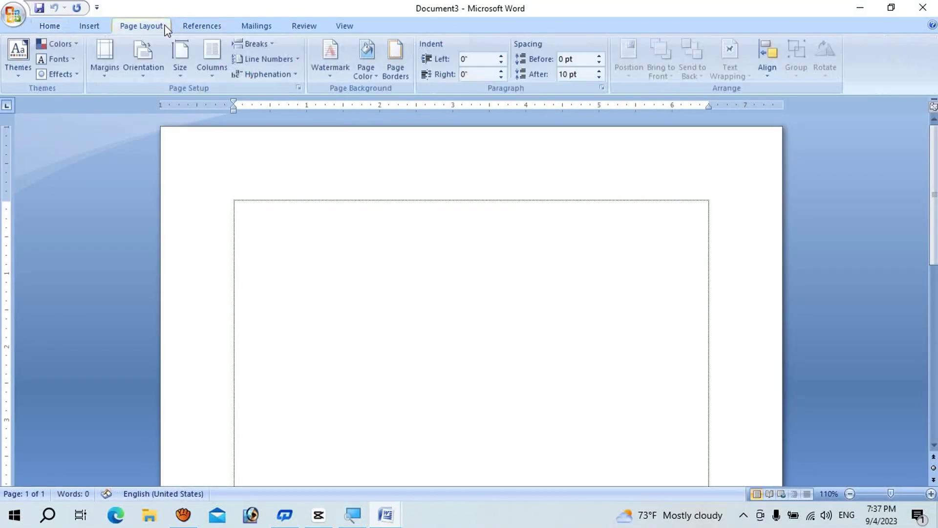
pyautogui.click(114, 61)
pyautogui.click(122, 100)
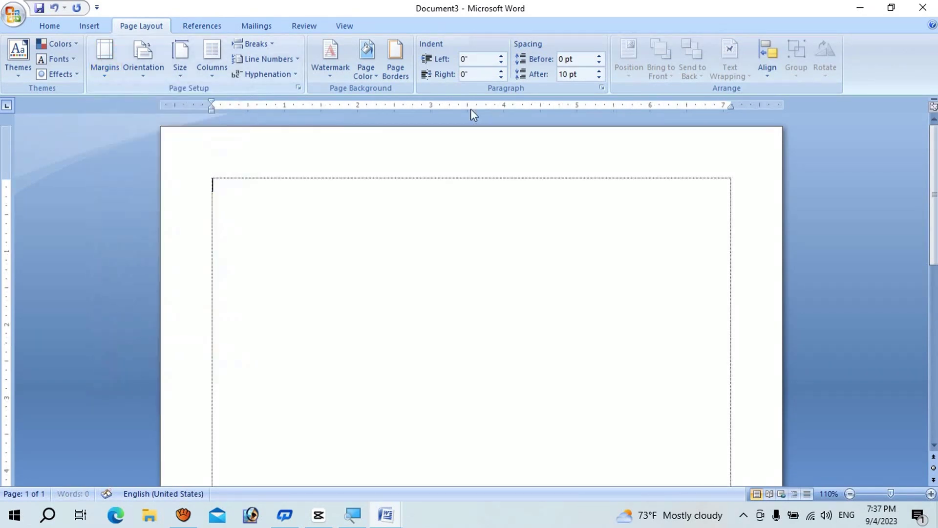
# Step: Insert the 'Letter head' Quick Part at the top of Document3
pyautogui.click(108, 26)
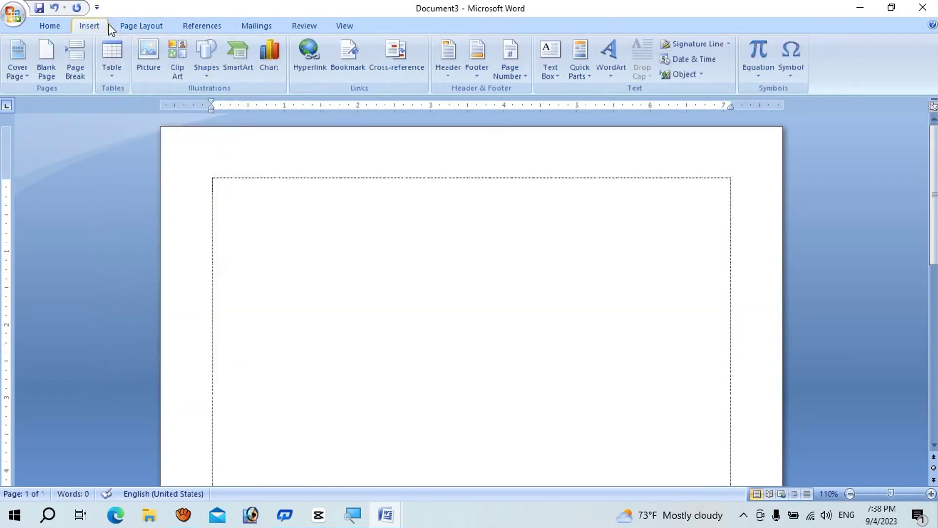
pyautogui.click(591, 77)
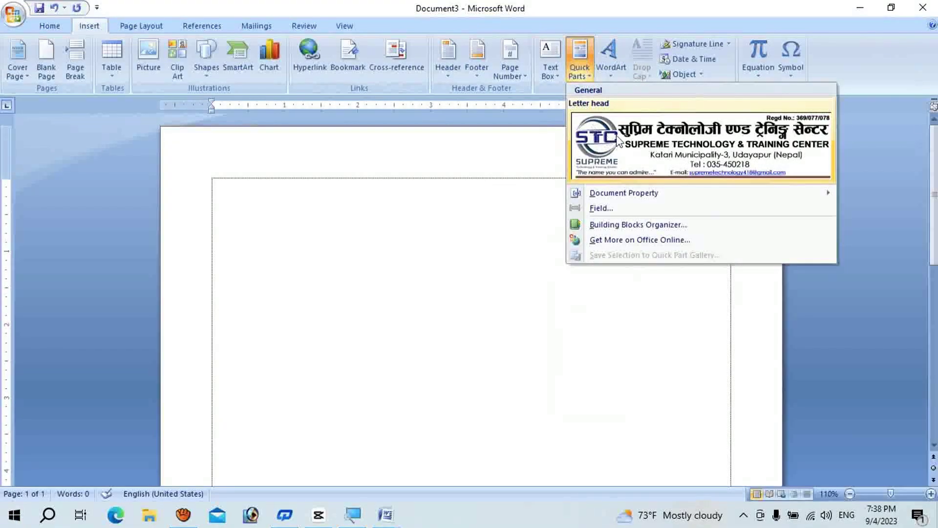
pyautogui.click(665, 135)
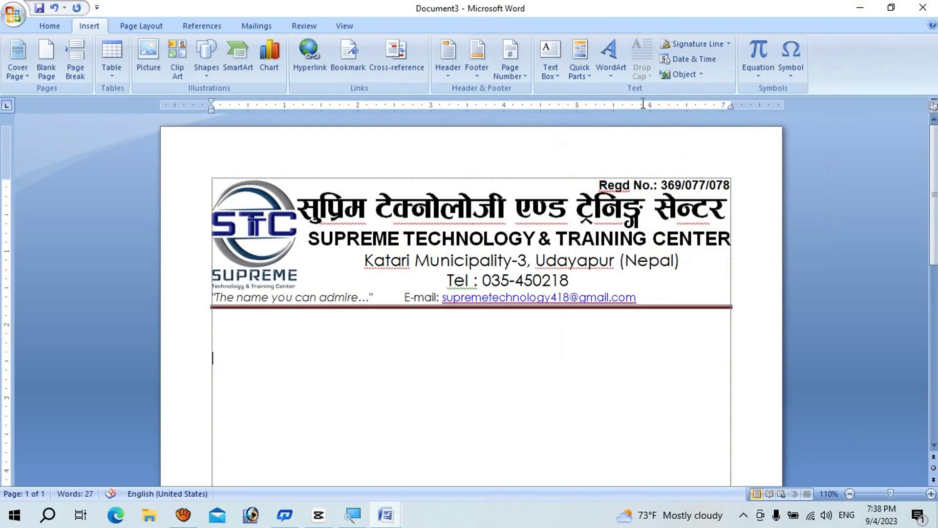
pyautogui.scroll(-1, 484, 427)
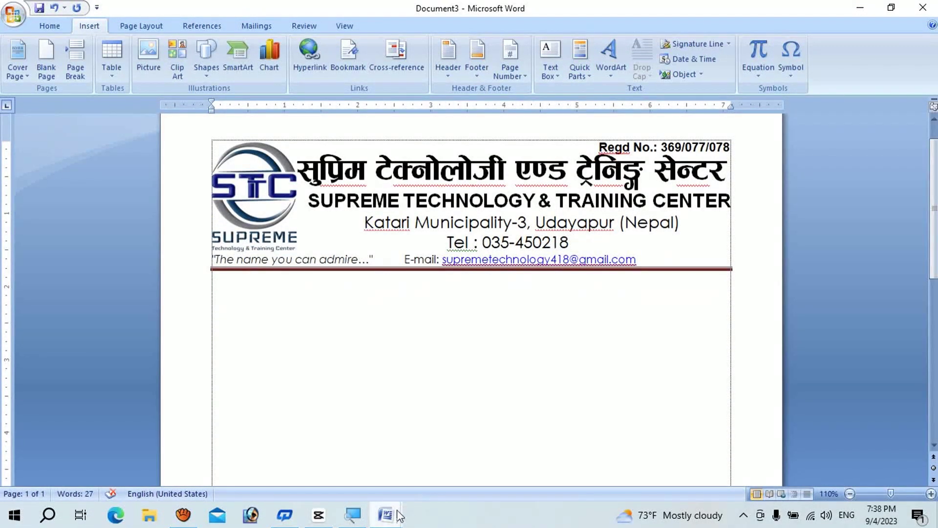
pyautogui.moveTo(386, 515)
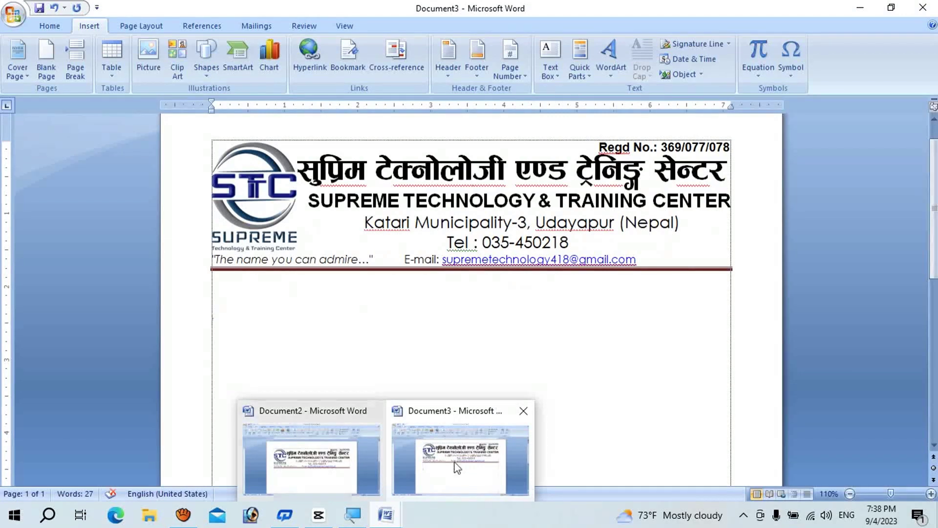
# Step: Open another new document, insert 'Letter head', then undo the insertion
pyautogui.click(455, 468)
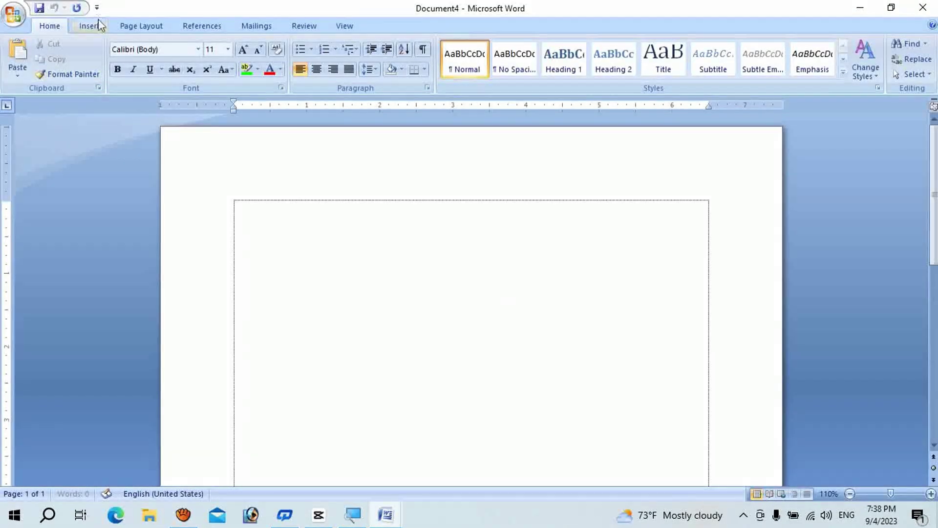
pyautogui.click(90, 26)
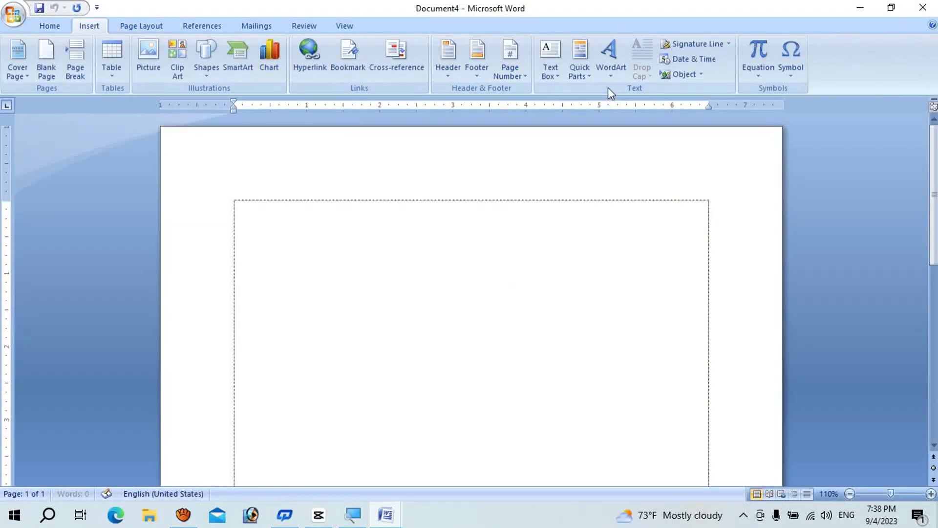
pyautogui.click(584, 74)
pyautogui.click(682, 148)
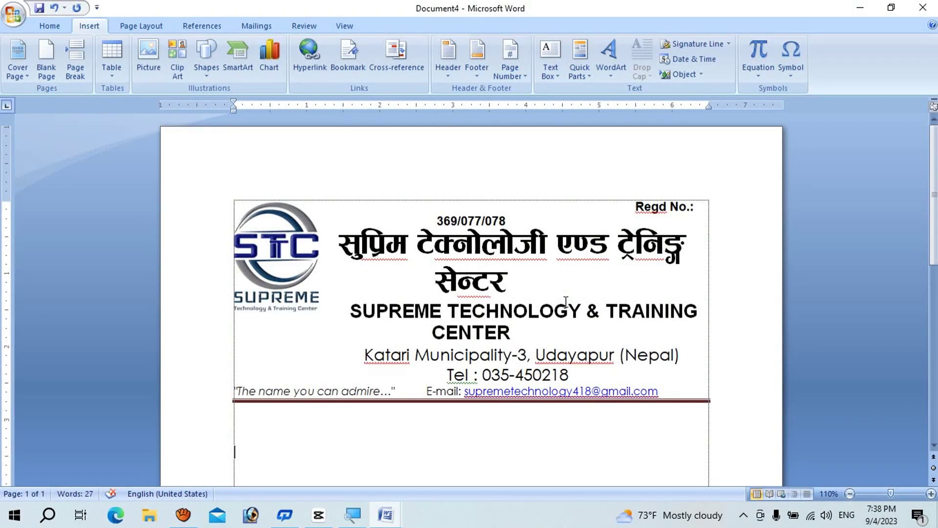
pyautogui.hotkey('ctrl', 'z')
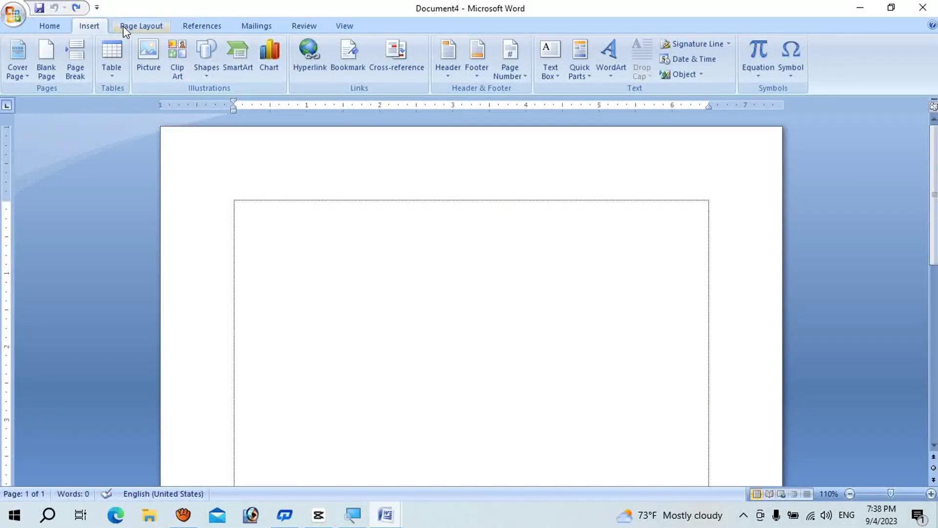
# Step: Apply the Last Custom Setting margins and re-insert the 'Letter head' block in Document4
pyautogui.click(123, 26)
pyautogui.click(117, 52)
pyautogui.click(137, 102)
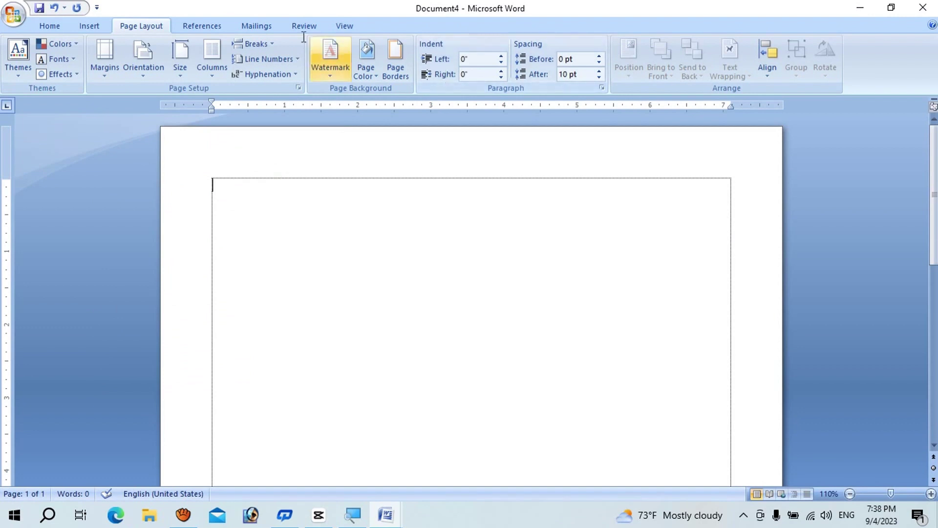
pyautogui.click(90, 26)
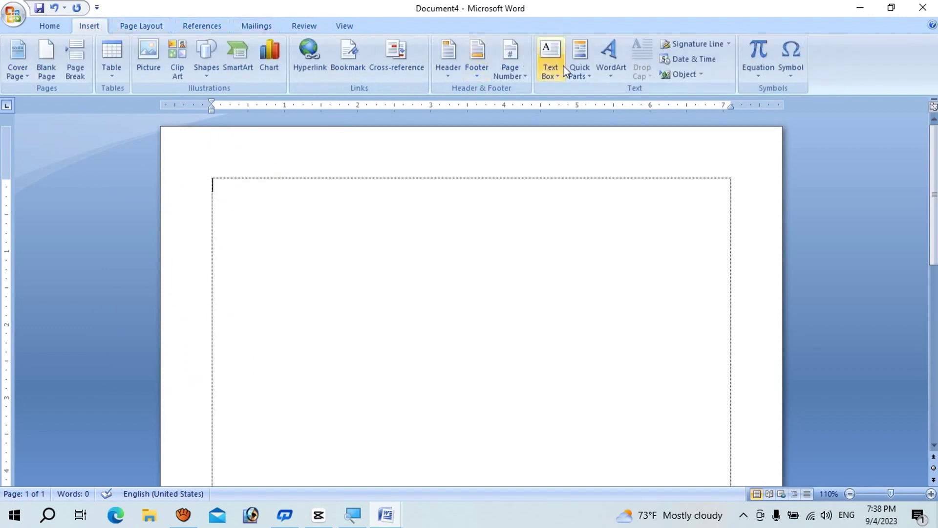
pyautogui.click(579, 66)
pyautogui.click(631, 134)
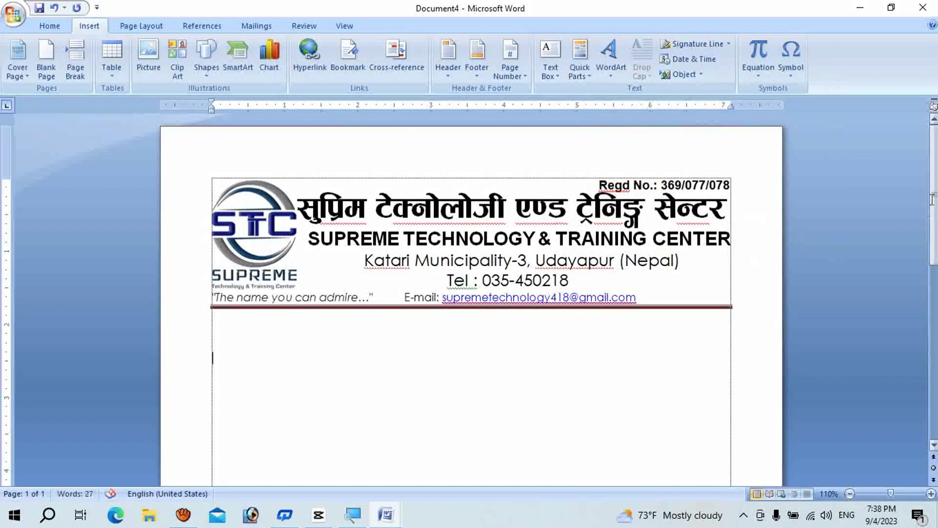
pyautogui.scroll(2, 899, 183)
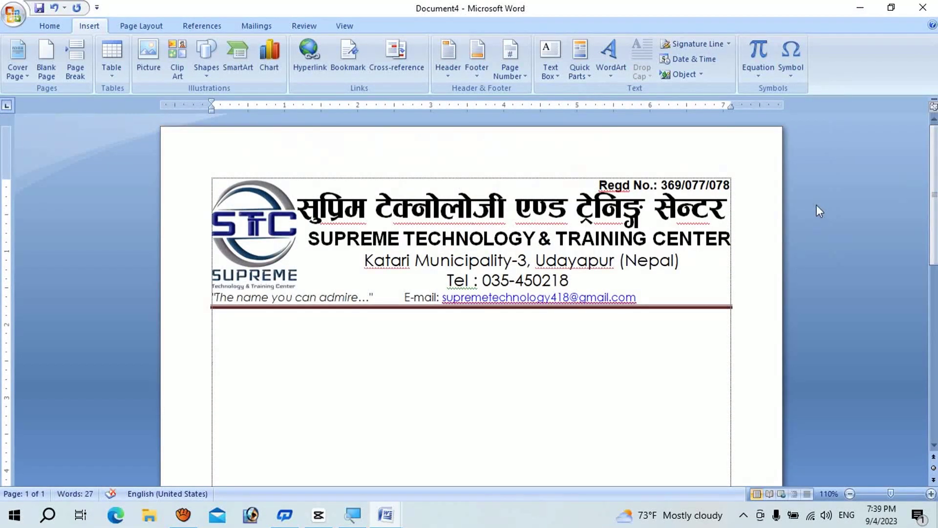
pyautogui.scroll(-1, 292, 181)
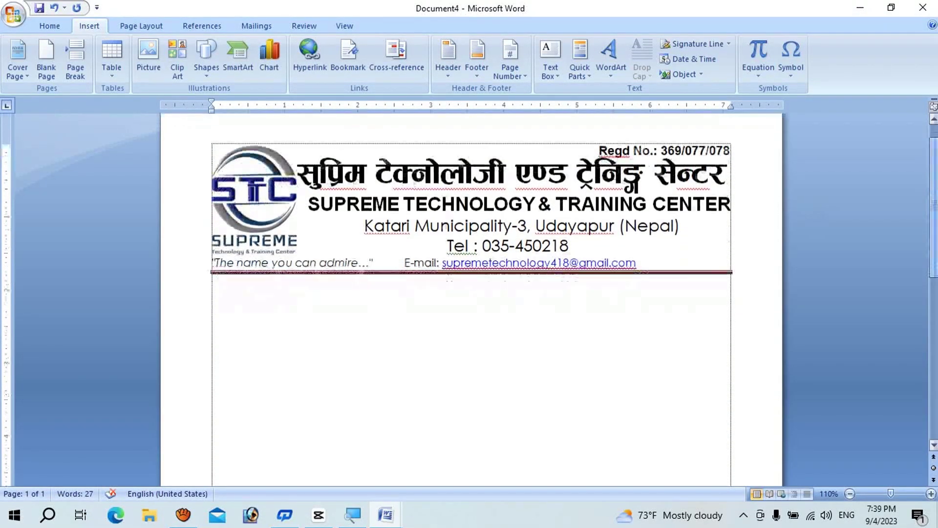
# Step: Drag a copy of the STC logo from the letterhead into the page body
pyautogui.click(272, 179)
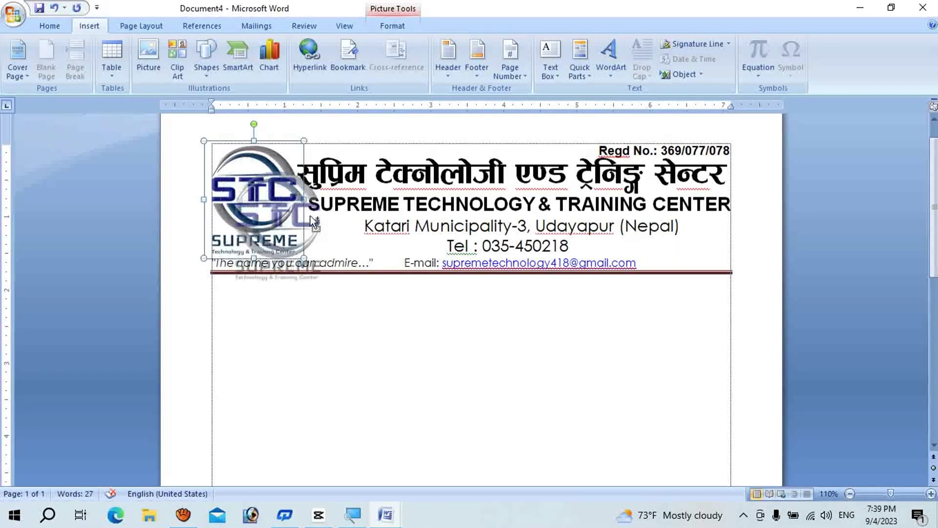
pyautogui.moveTo(272, 179); pyautogui.dragTo(386, 303)
pyautogui.scroll(-3, 522, 227)
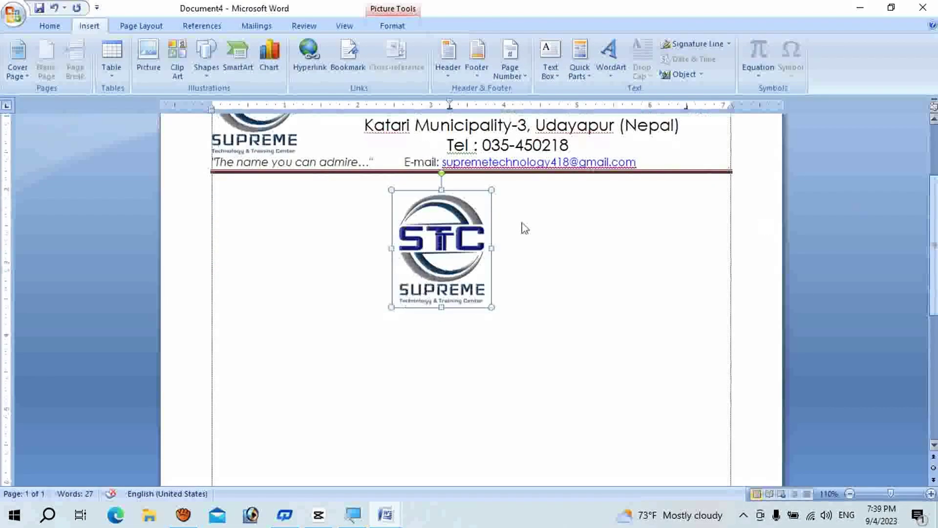
pyautogui.moveTo(459, 230); pyautogui.dragTo(476, 342)
pyautogui.scroll(-3, 761, 246)
pyautogui.scroll(-2, 760, 246)
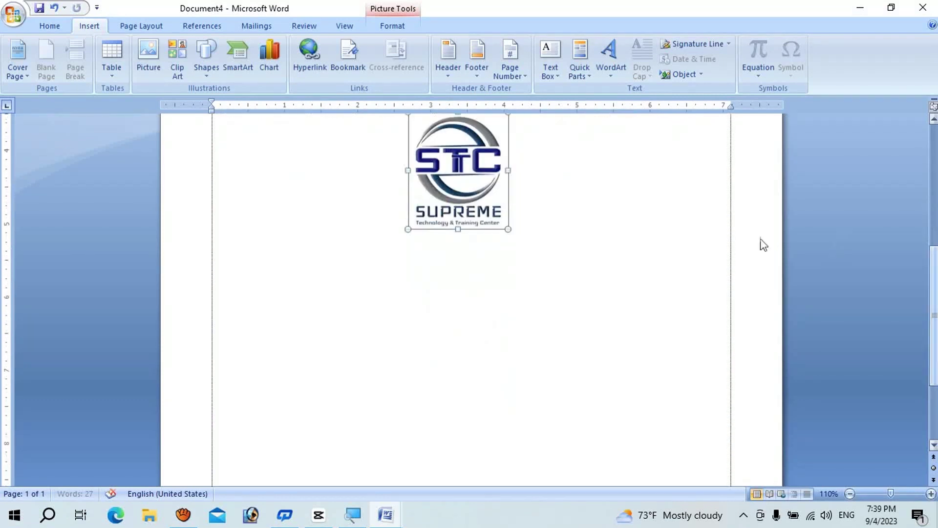
pyautogui.moveTo(508, 230); pyautogui.dragTo(577, 310)
# Step: Resize the logo copy and position it on the left below the letterhead
pyautogui.moveTo(567, 116); pyautogui.dragTo(425, 171)
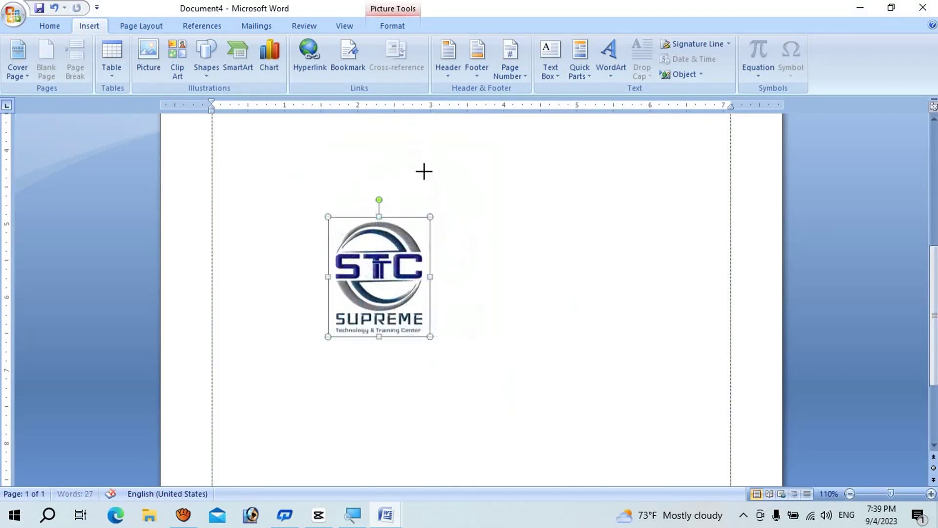
pyautogui.moveTo(387, 242); pyautogui.dragTo(292, 223)
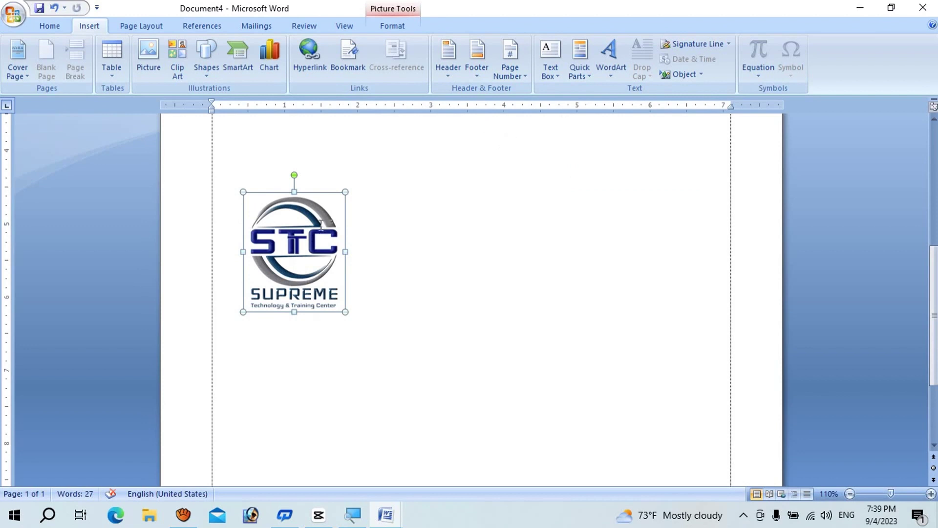
pyautogui.press('Return')
pyautogui.click(328, 313)
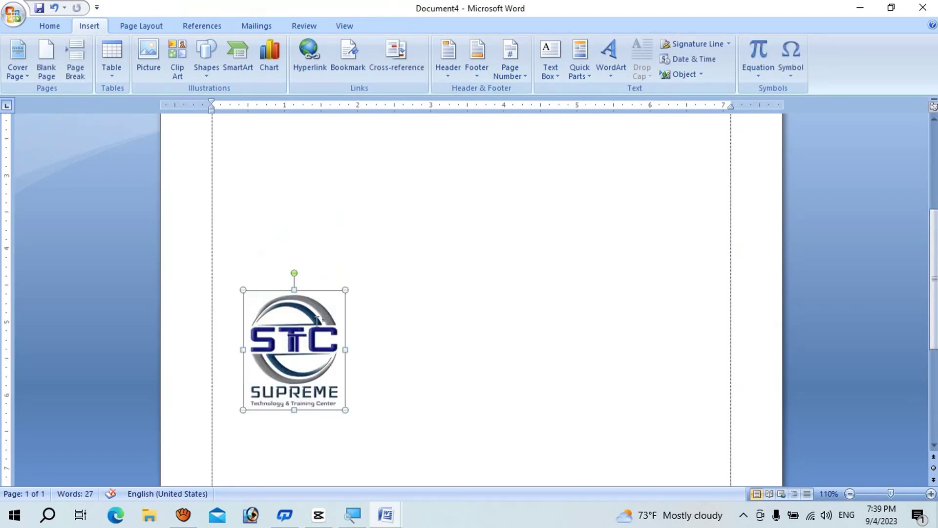
pyautogui.click(469, 273)
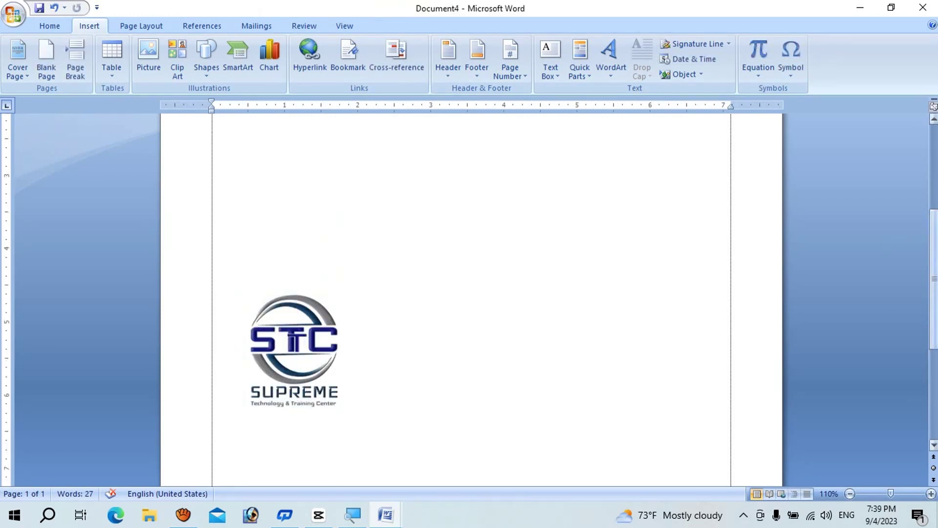
pyautogui.scroll(-2, 566, 220)
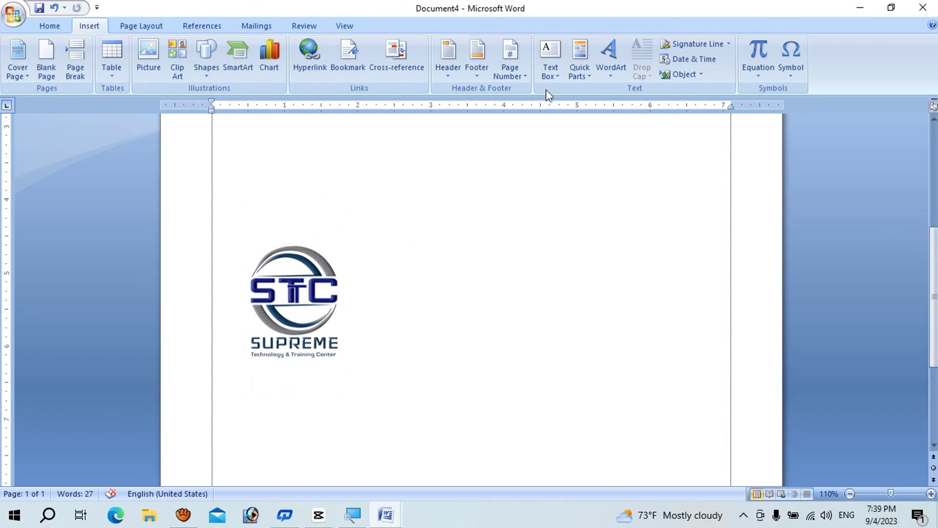
pyautogui.click(581, 73)
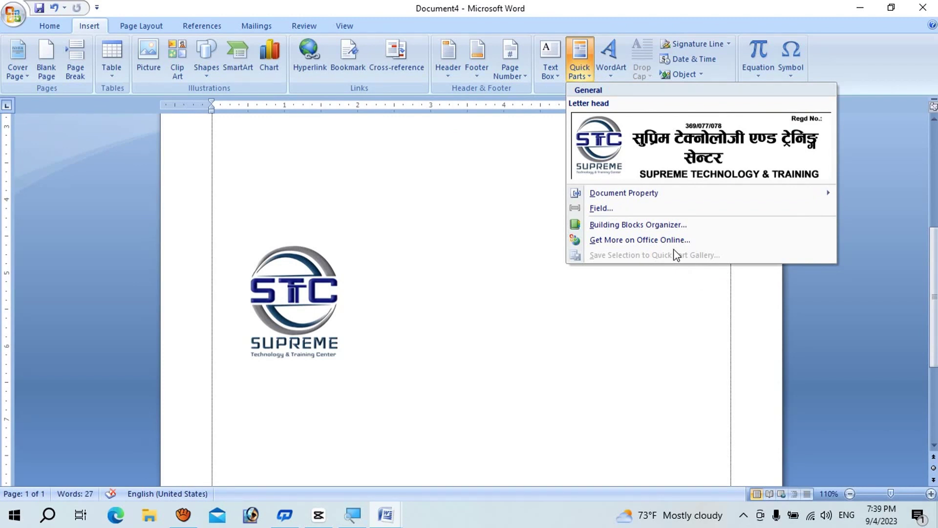
# Step: Save the selected logo copy as a Quick Part named 'LOGO' in the Quick Parts gallery
pyautogui.click(569, 278)
pyautogui.click(276, 289)
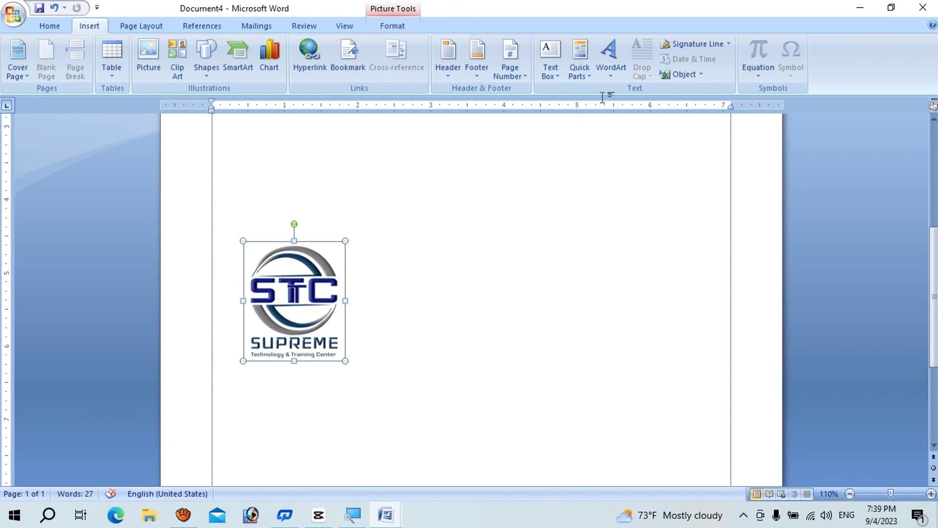
pyautogui.click(589, 73)
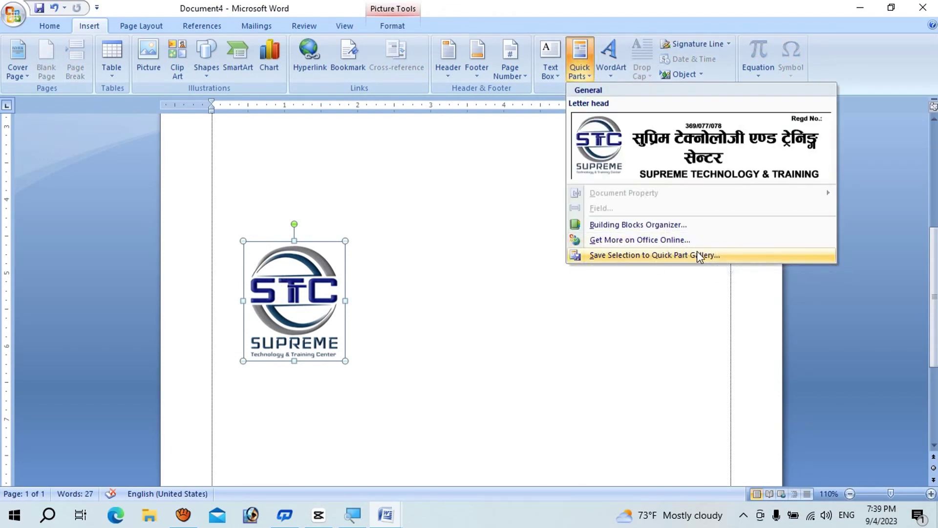
pyautogui.click(657, 254)
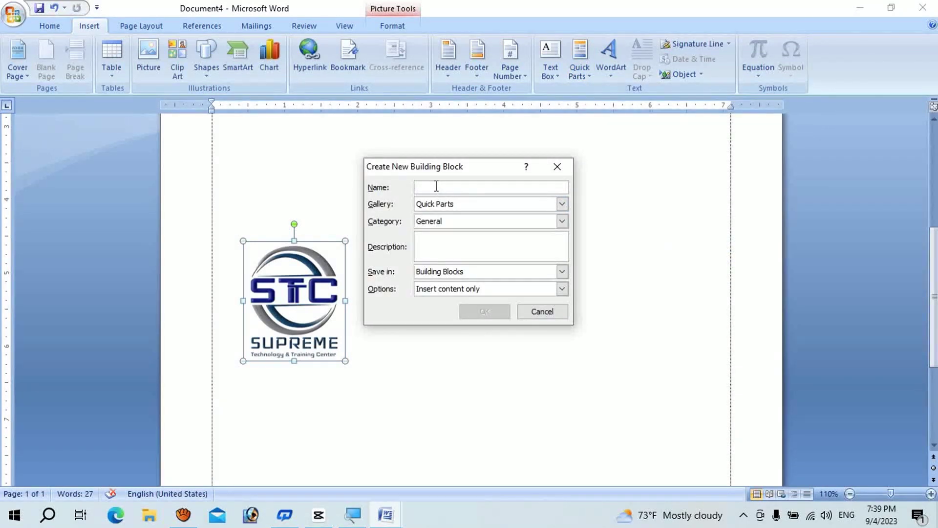
pyautogui.write('LOGO')
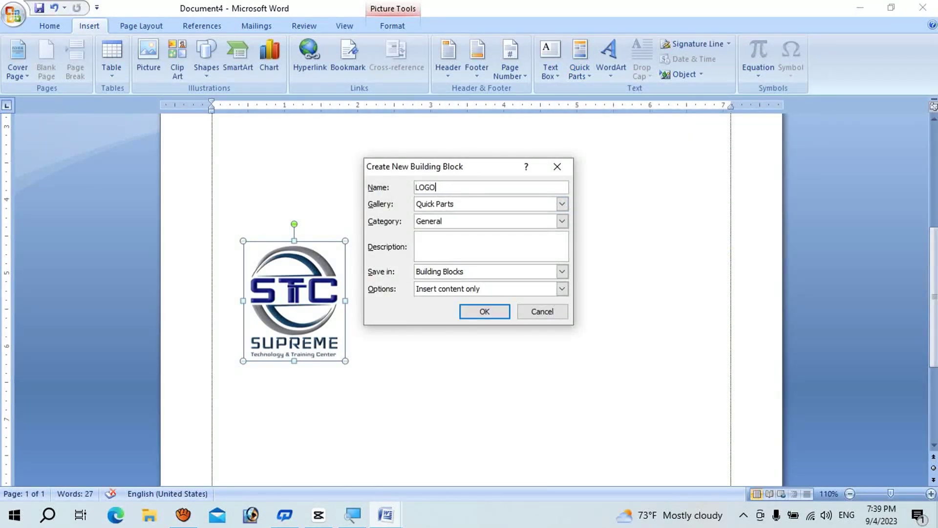
pyautogui.click(562, 204)
pyautogui.click(489, 306)
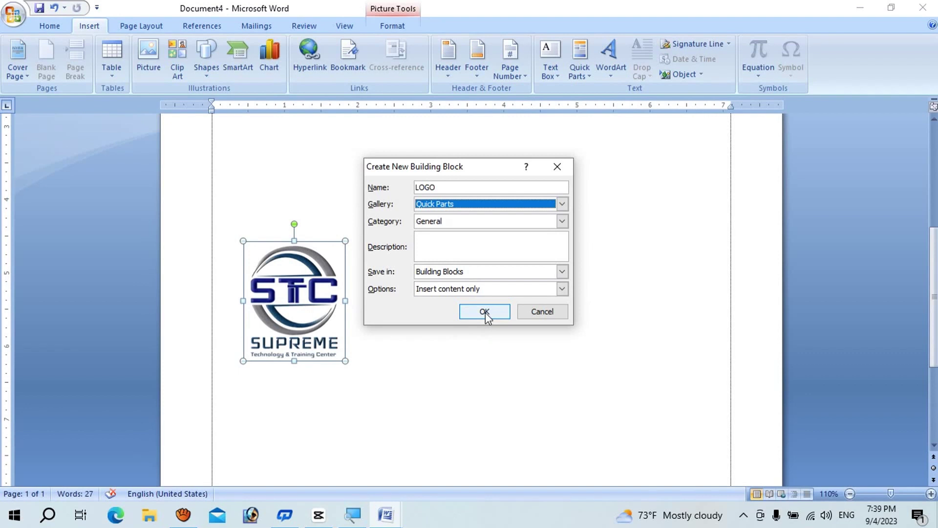
pyautogui.click(486, 314)
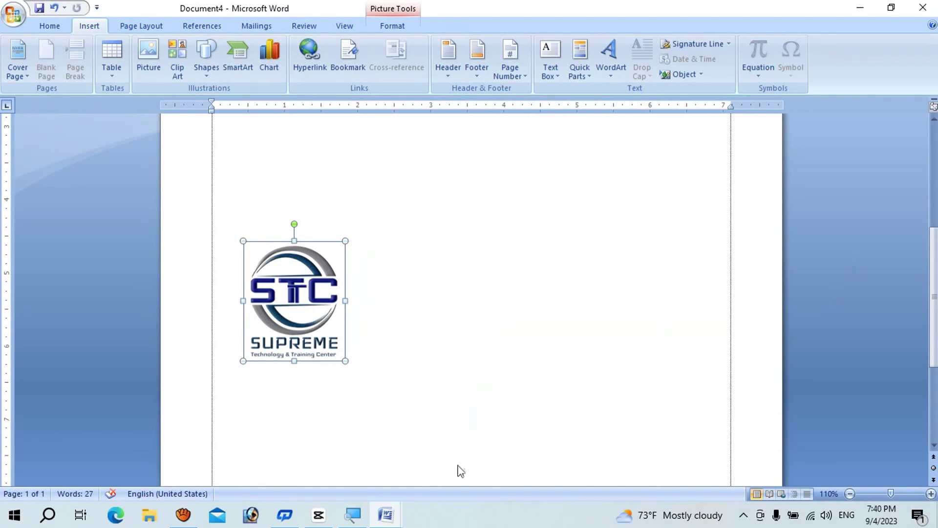
# Step: Switch to Document3 and insert the 'LOGO' Quick Part
pyautogui.click(393, 519)
pyautogui.click(396, 467)
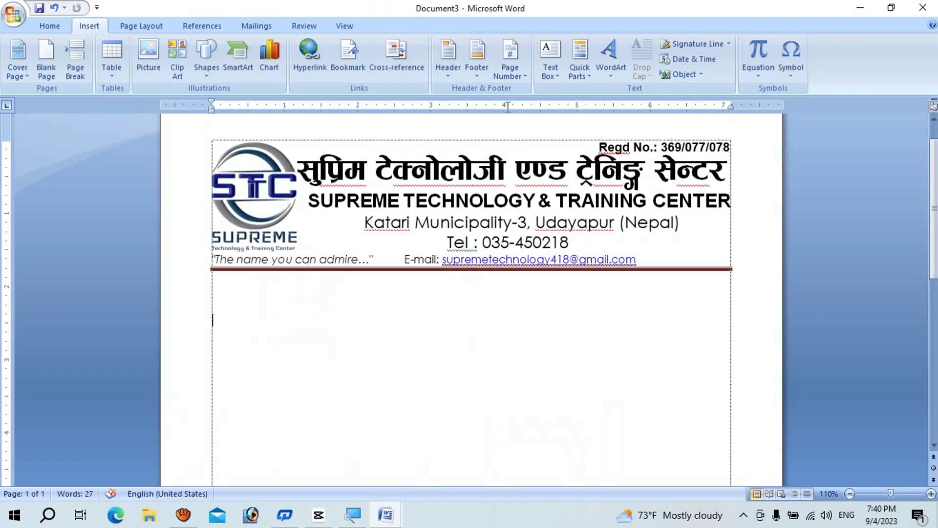
pyautogui.click(583, 67)
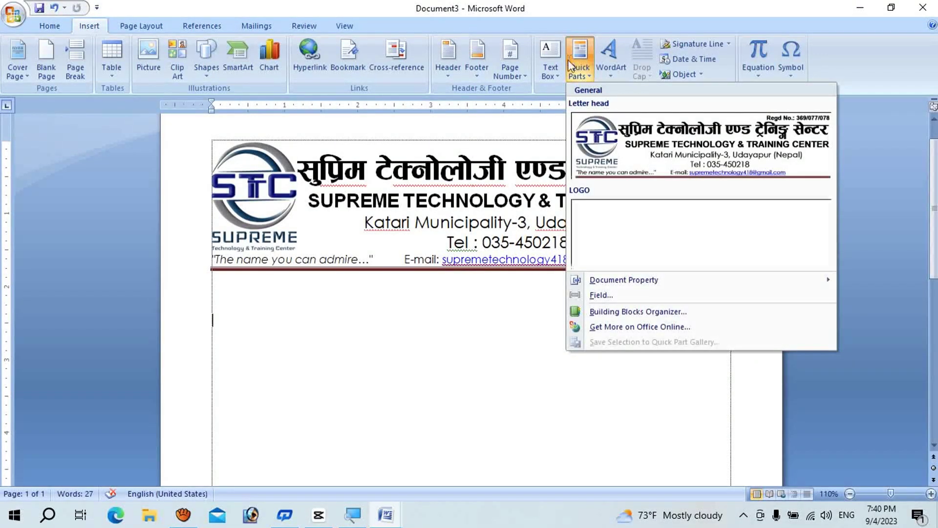
pyautogui.click(800, 238)
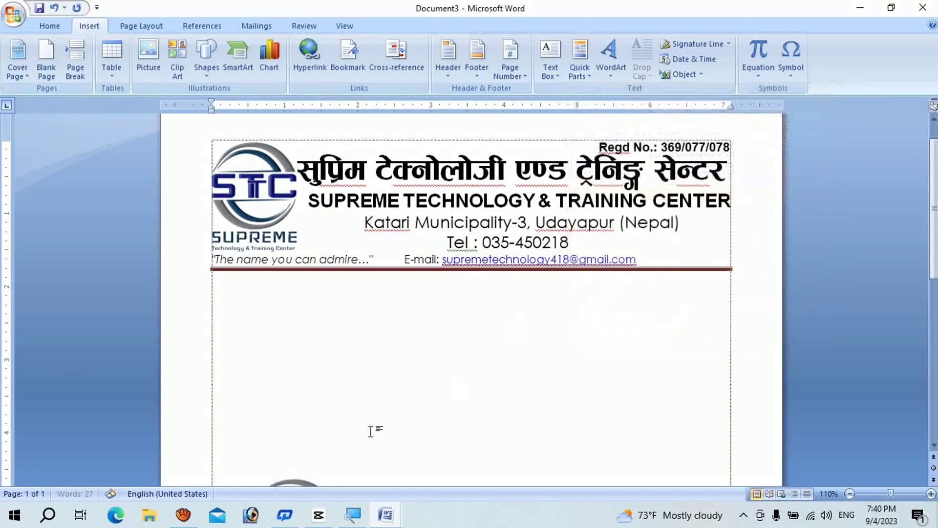
# Step: Move and enlarge the inserted logo, then delete it again
pyautogui.scroll(-5, 469, 293)
pyautogui.moveTo(307, 334); pyautogui.dragTo(393, 217)
pyautogui.moveTo(429, 293); pyautogui.dragTo(465, 319)
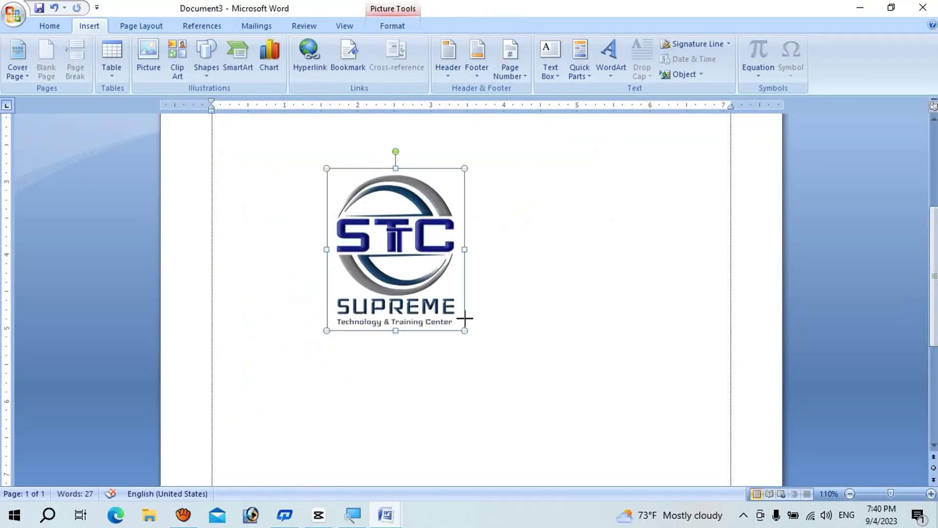
pyautogui.press('Delete')
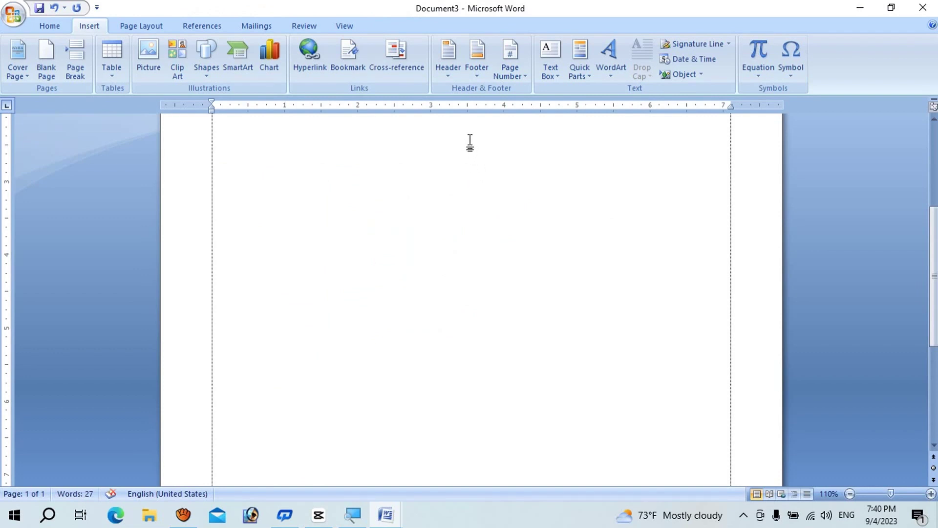
pyautogui.click(578, 72)
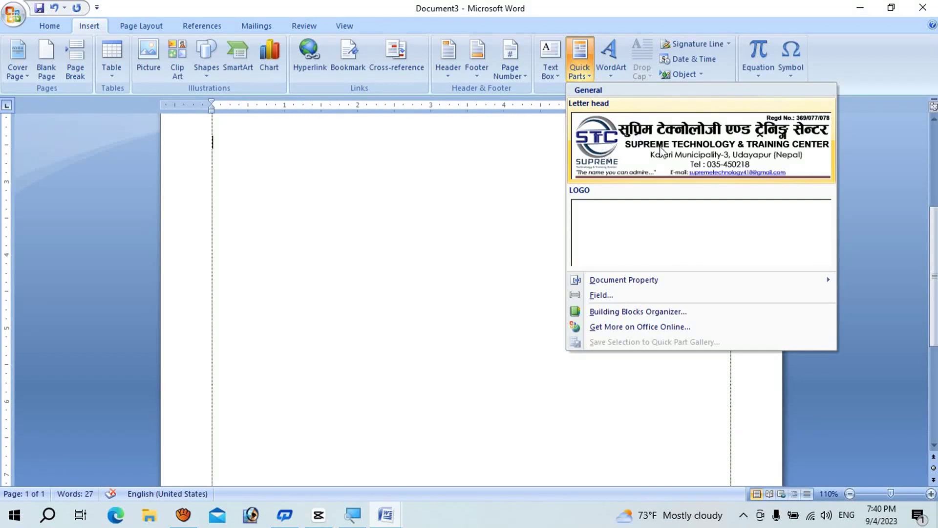
# Step: Delete the 'Letter head' block in the Building Blocks Organizer, then start a new document
pyautogui.rightClick(644, 140)
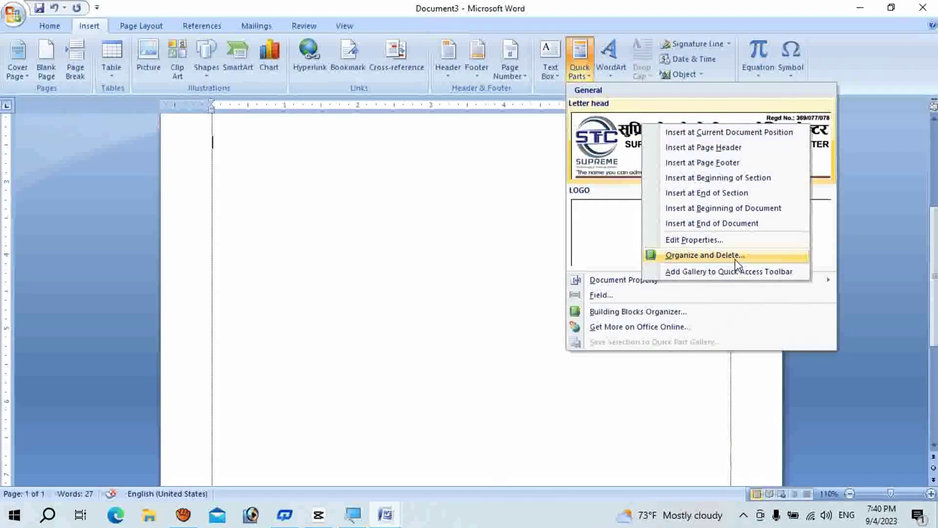
pyautogui.click(699, 257)
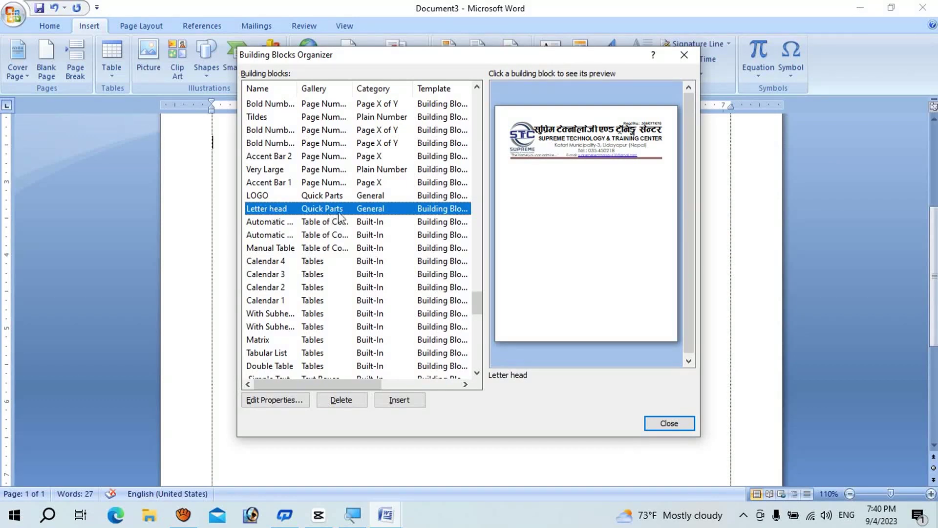
pyautogui.click(337, 401)
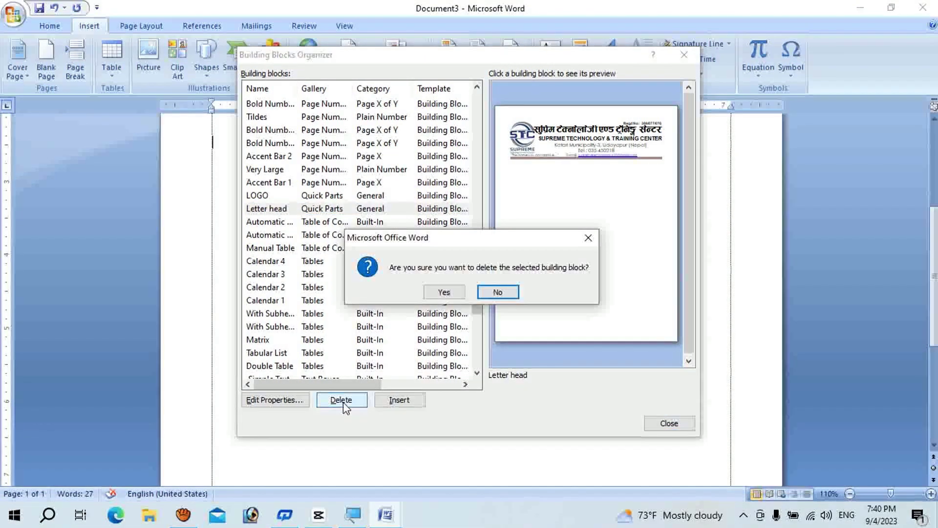
pyautogui.click(454, 295)
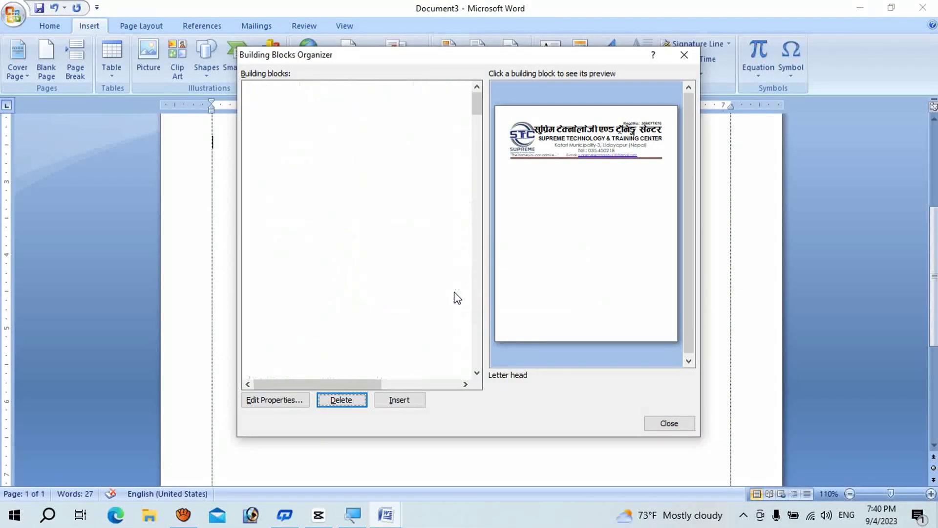
pyautogui.click(669, 424)
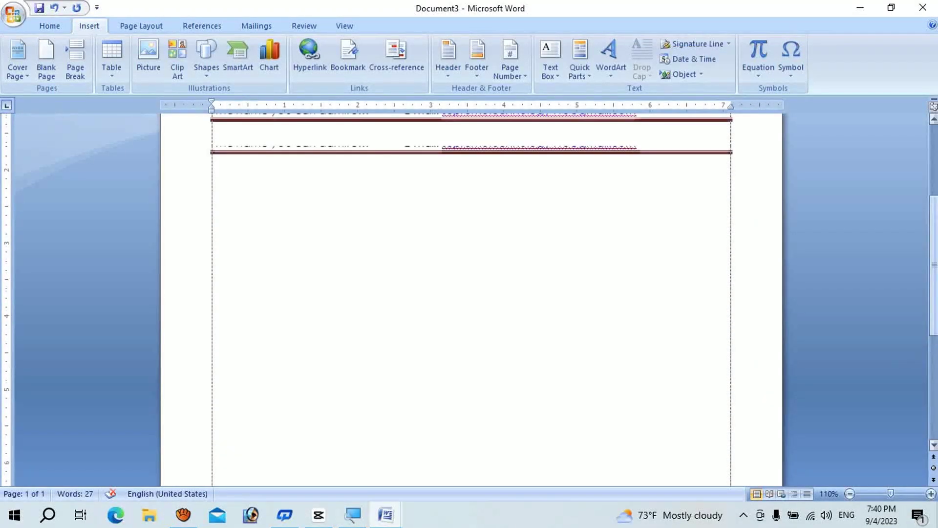
pyautogui.scroll(5, 469, 293)
pyautogui.hotkey('ctrl', 'n')
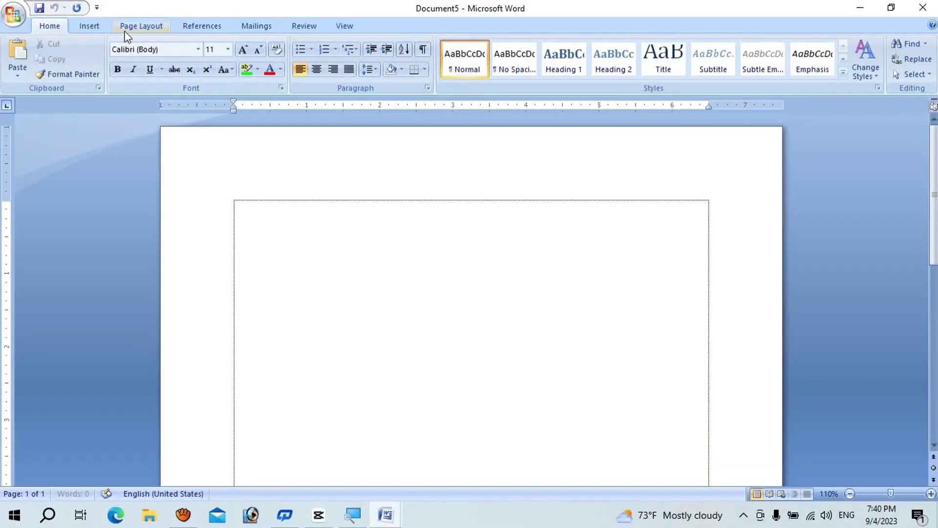
# Step: Test-insert the 'LOGO' Quick Part into the new document, then delete it
pyautogui.click(128, 27)
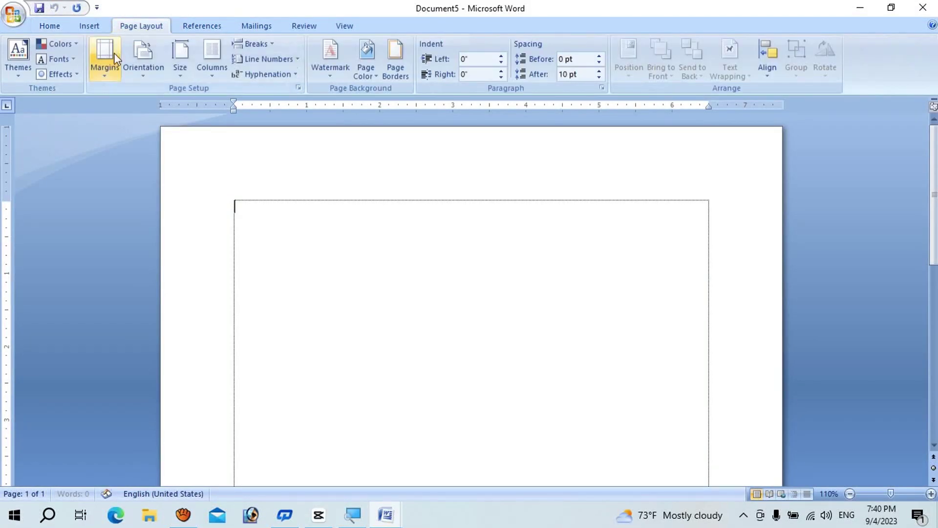
pyautogui.click(114, 54)
pyautogui.click(116, 69)
pyautogui.click(89, 26)
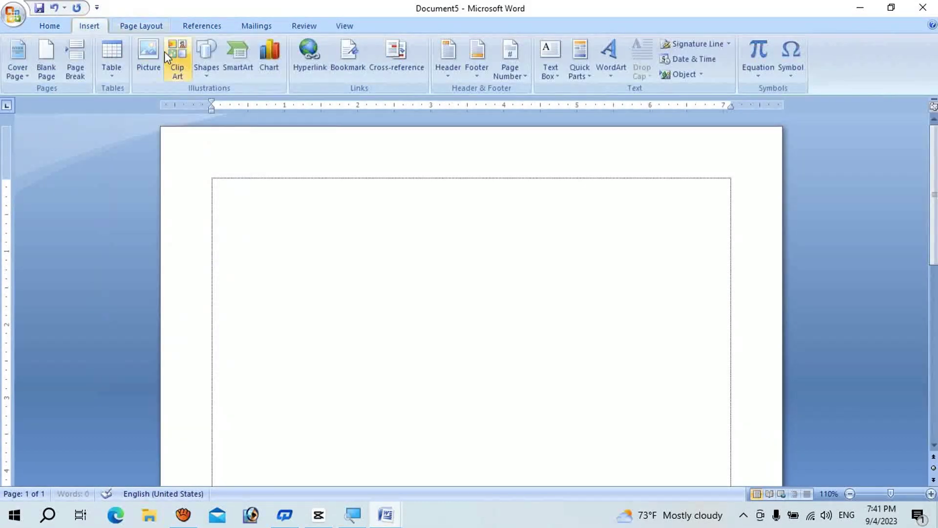
pyautogui.click(588, 78)
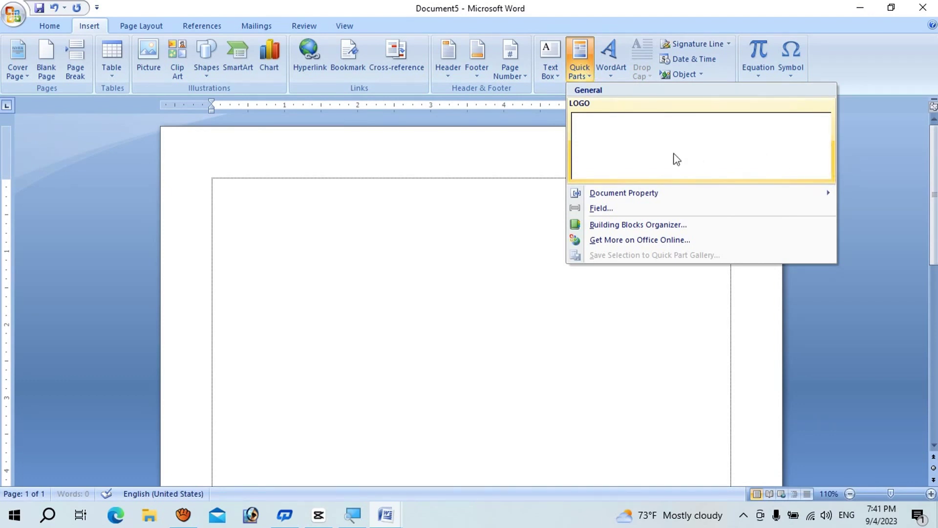
pyautogui.click(663, 142)
pyautogui.click(325, 362)
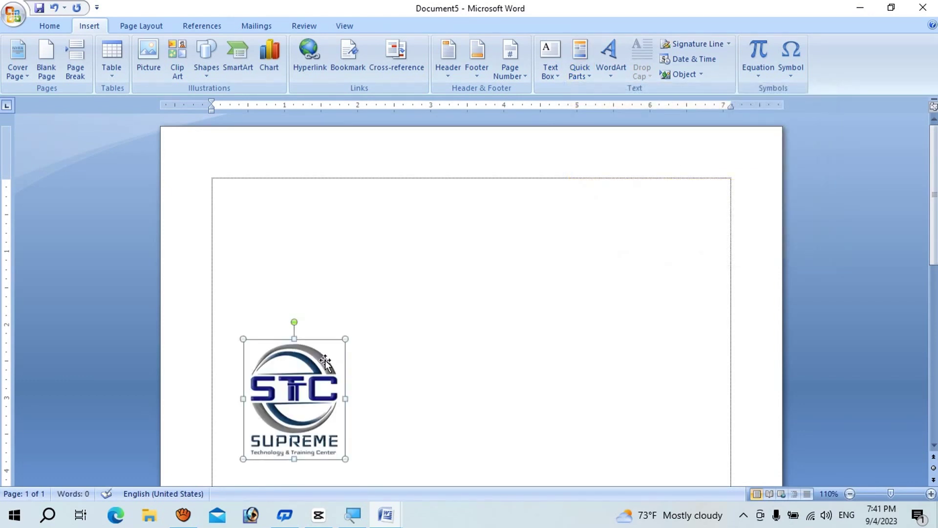
pyautogui.press('Delete')
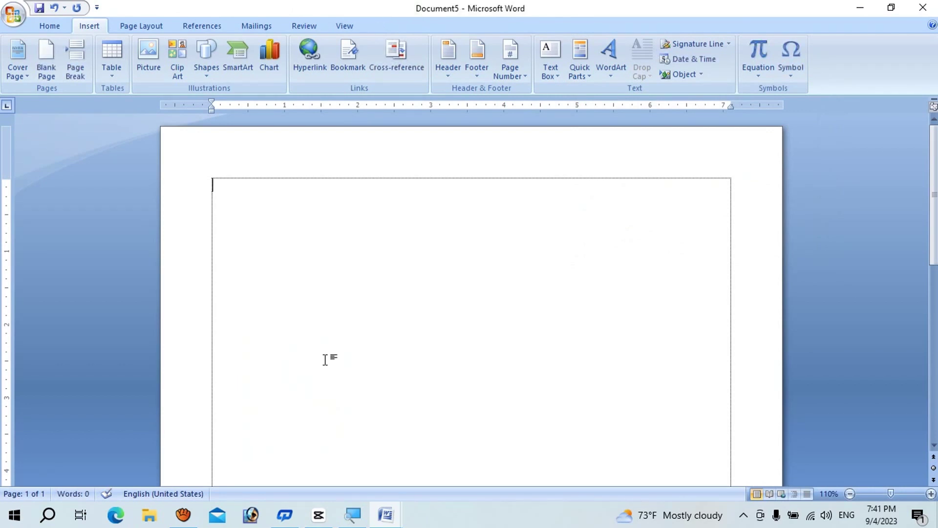
# Step: Check that the Quick Parts gallery lists only LOGO, then switch back to Document3
pyautogui.click(580, 69)
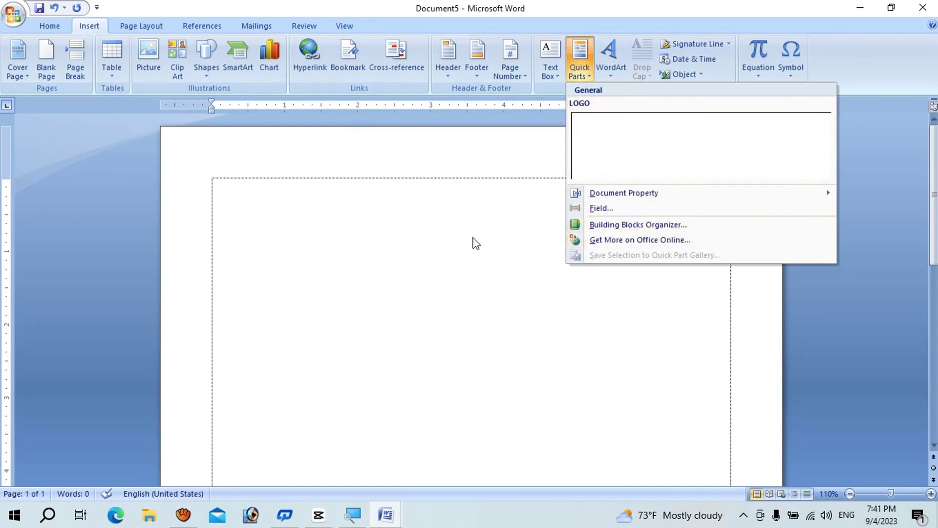
pyautogui.click(540, 137)
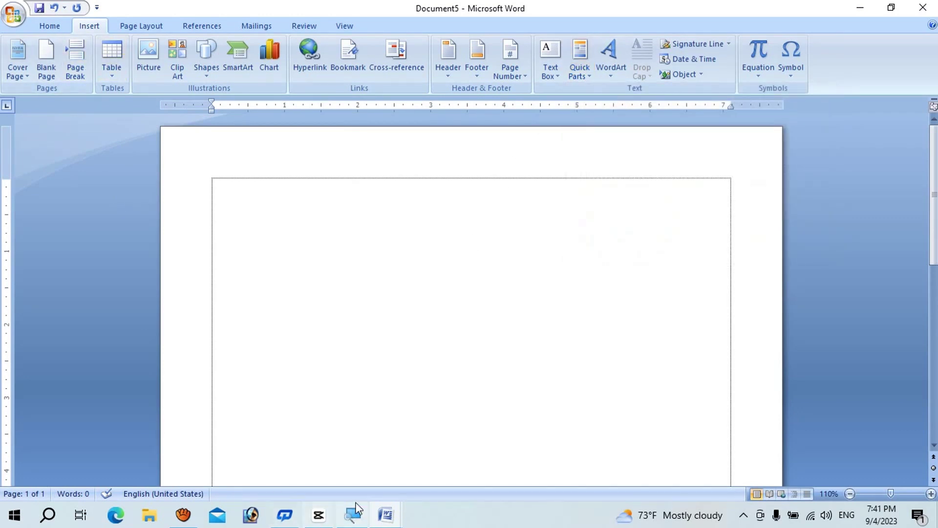
pyautogui.click(386, 514)
pyautogui.click(347, 446)
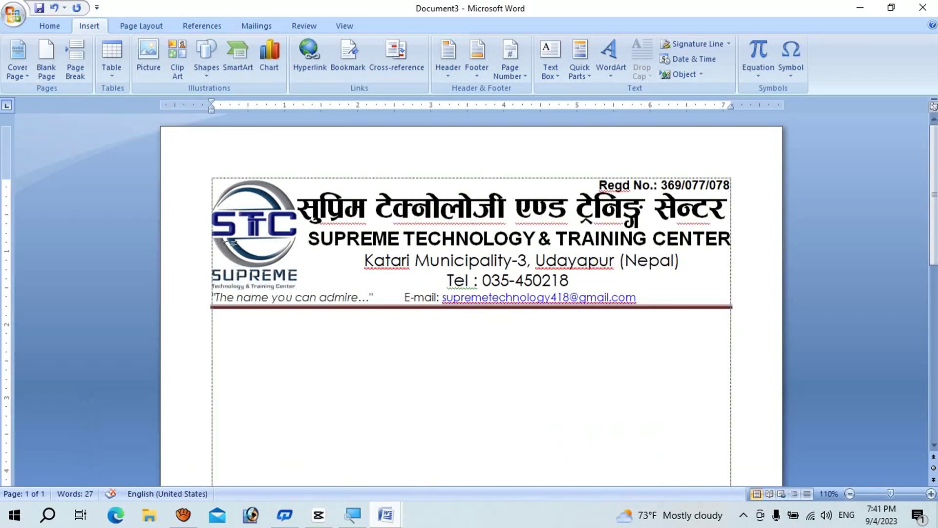
# Step: Copy the STC logo below the letterhead rule and save the copy to the Quick Part Gallery
pyautogui.click(226, 242)
pyautogui.moveTo(227, 242); pyautogui.dragTo(435, 352)
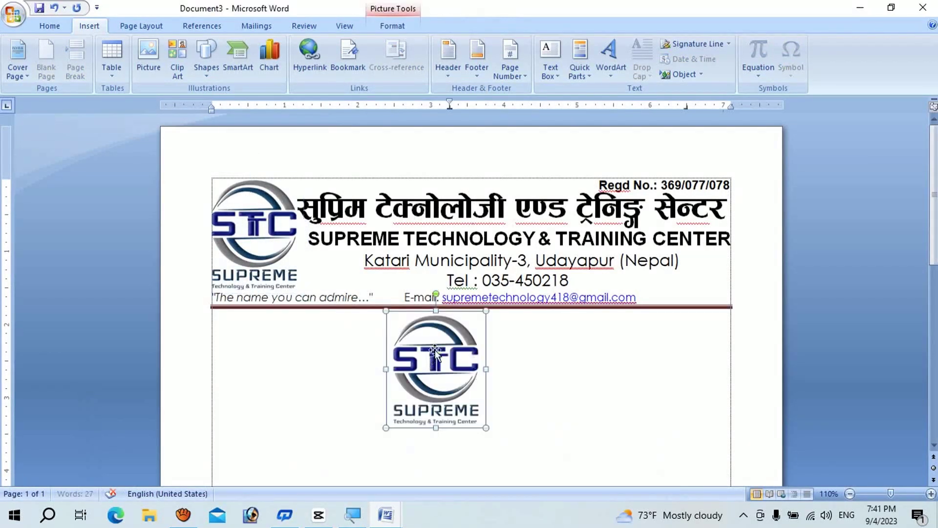
pyautogui.click(579, 61)
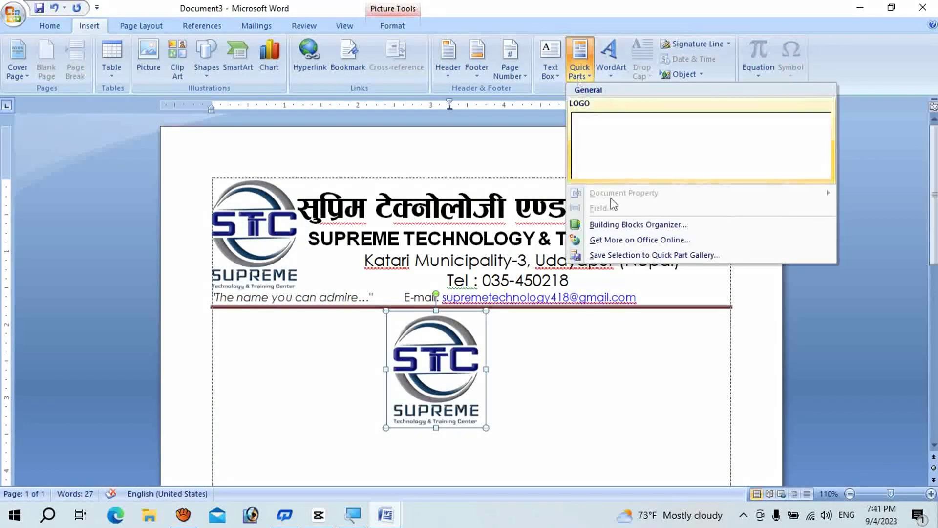
pyautogui.click(617, 256)
# Step: Browse the Gallery choices in the new building block dialog, down to the custom galleries
pyautogui.click(562, 204)
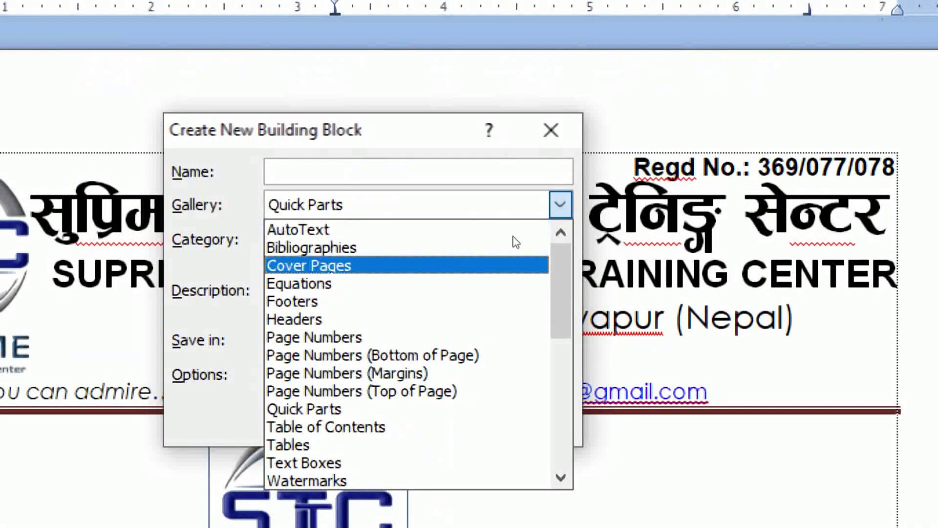
pyautogui.scroll(-1, 492, 236)
pyautogui.scroll(1, 469, 227)
pyautogui.scroll(-1, 462, 230)
pyautogui.scroll(1, 439, 238)
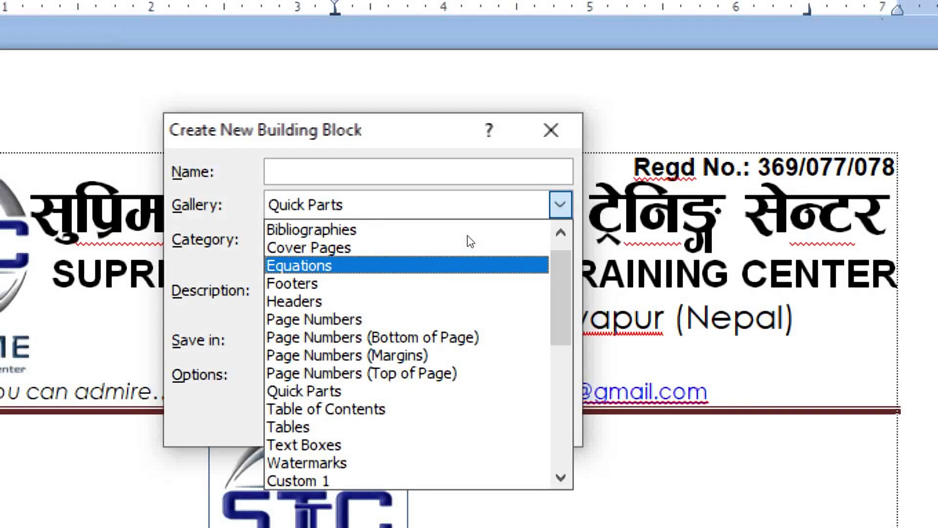
pyautogui.press('Down')
pyautogui.press('Down')
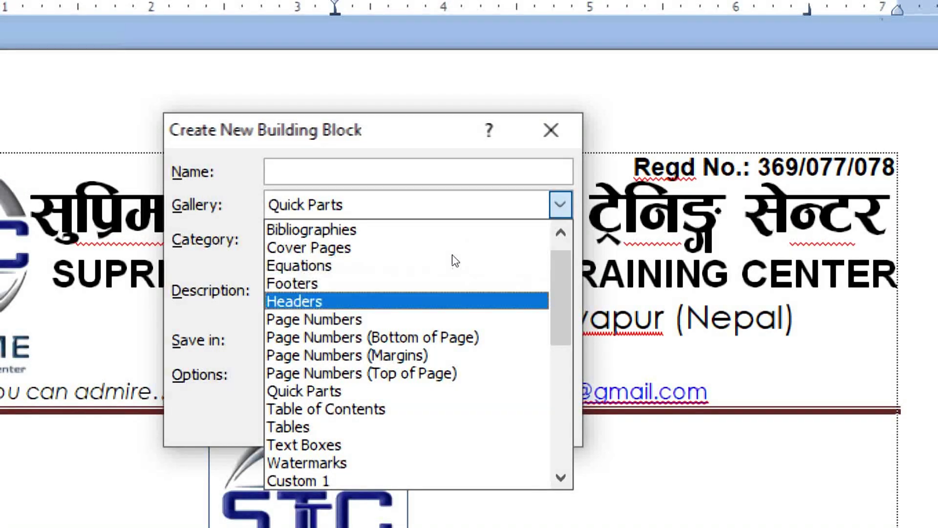
pyautogui.press('Down')
pyautogui.press('Down')
pyautogui.press('Down')
pyautogui.press('Down')
pyautogui.press('Down')
pyautogui.press('Up')
pyautogui.scroll(-1, 501, 293)
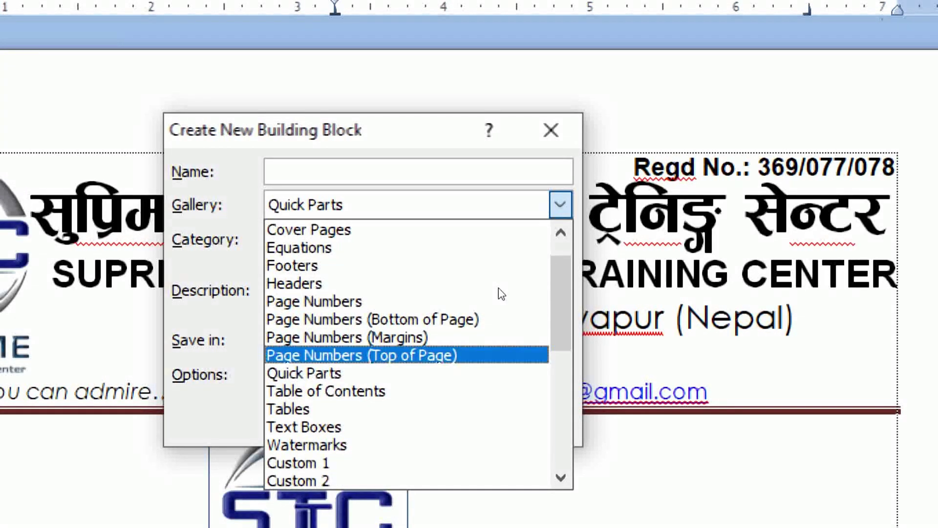
pyautogui.press('Down')
pyautogui.press('Up')
pyautogui.press('Down')
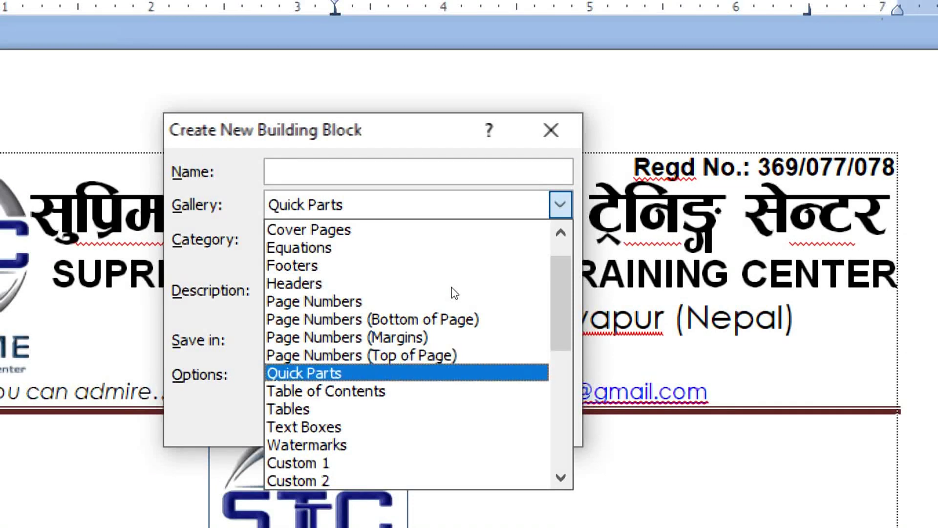
pyautogui.press('Down')
pyautogui.press('Down')
pyautogui.press('Down')
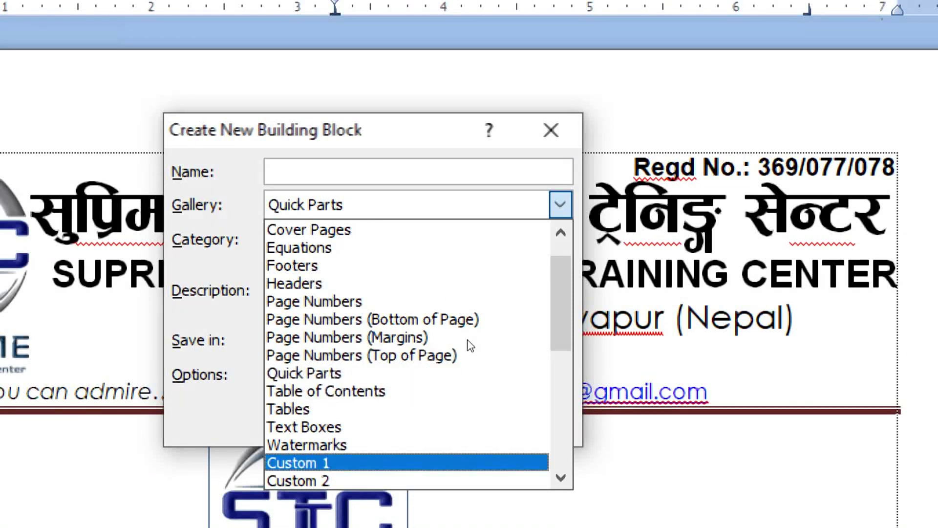
pyautogui.press('Down')
pyautogui.press('Up')
pyautogui.press('Up')
pyautogui.press('Up')
pyautogui.press('Down')
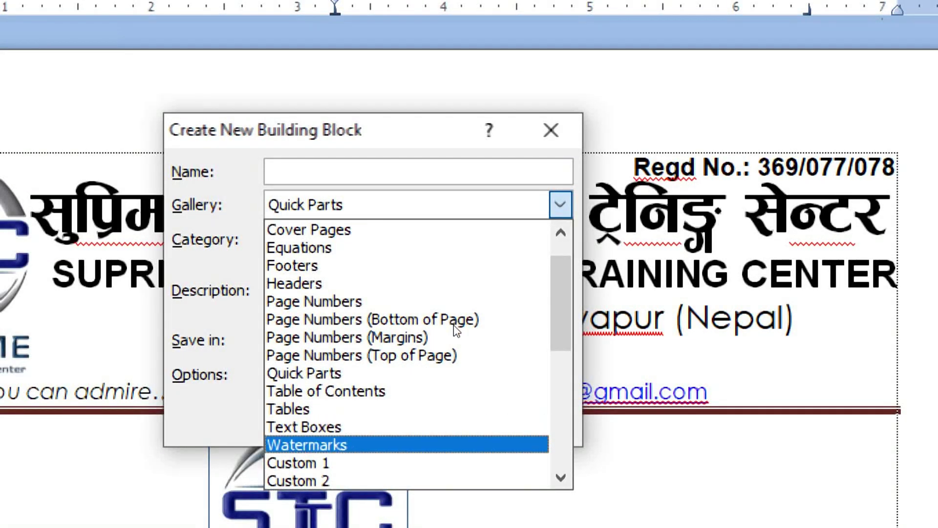
pyautogui.press('Down')
pyautogui.scroll(-1, 561, 339)
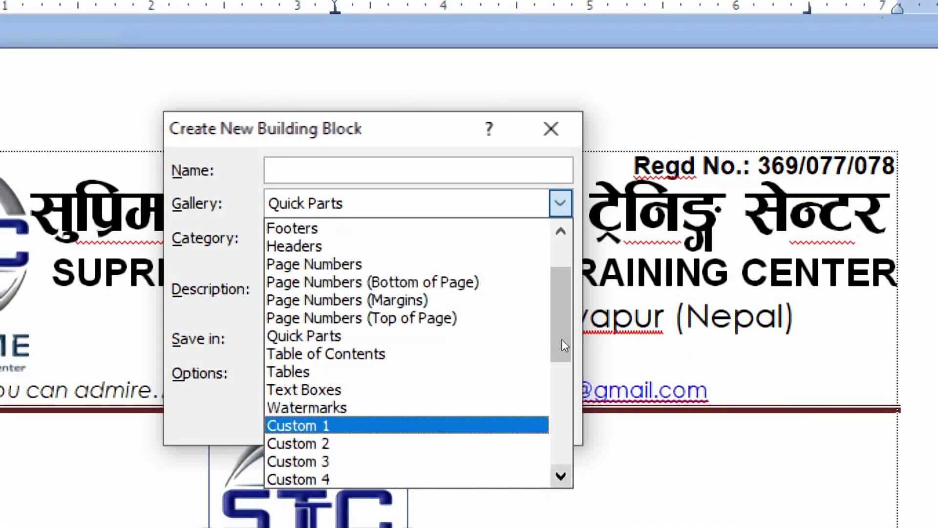
pyautogui.scroll(-1, 562, 339)
pyautogui.scroll(-1, 562, 339)
pyautogui.scroll(-1, 562, 339)
pyautogui.scroll(-1, 562, 346)
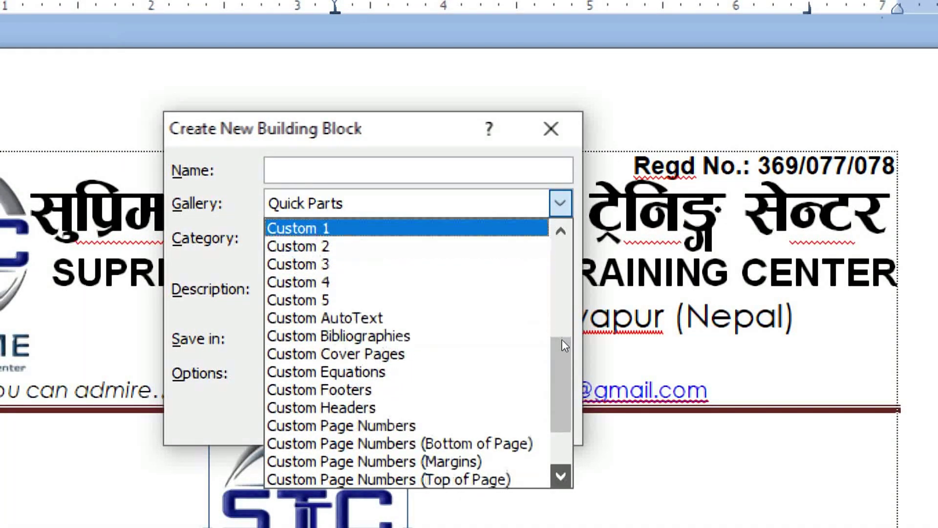
pyautogui.scroll(-1, 562, 346)
pyautogui.scroll(-1, 562, 345)
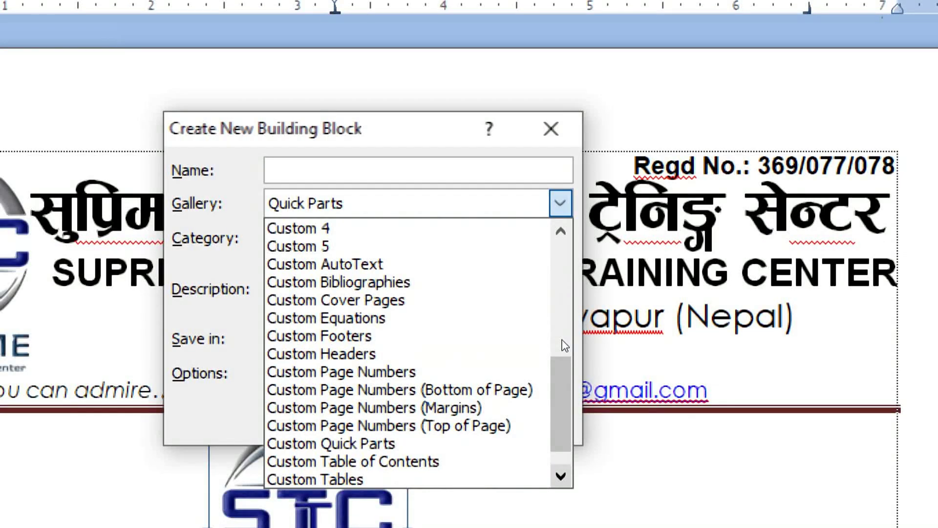
pyautogui.press('End')
pyautogui.press('Up')
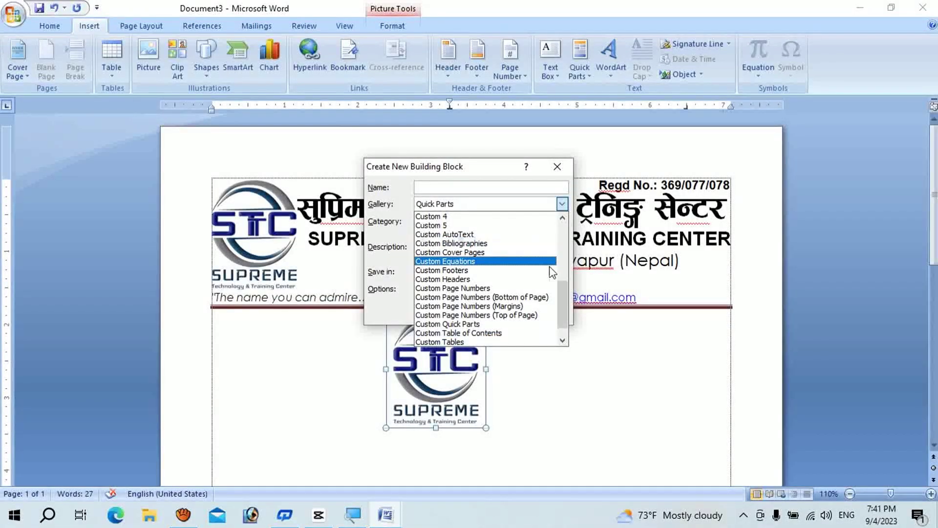
# Step: Keep Quick Parts as the gallery, close the dialog without saving, and delete the logo copy
pyautogui.moveTo(565, 289); pyautogui.dragTo(577, 223)
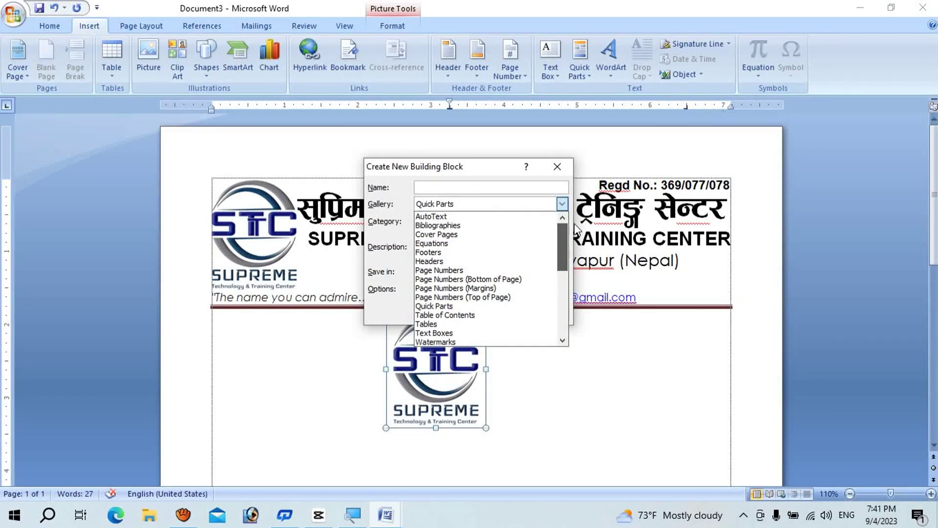
pyautogui.click(446, 306)
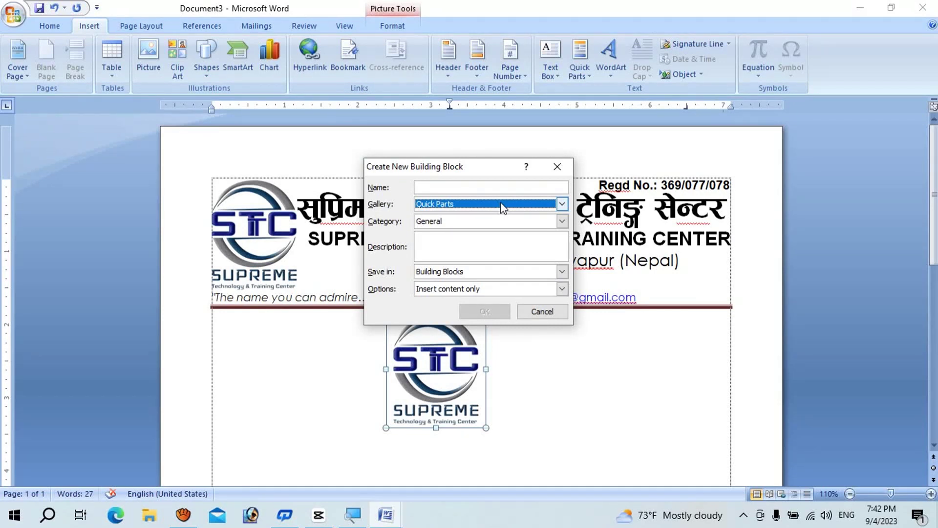
pyautogui.click(557, 166)
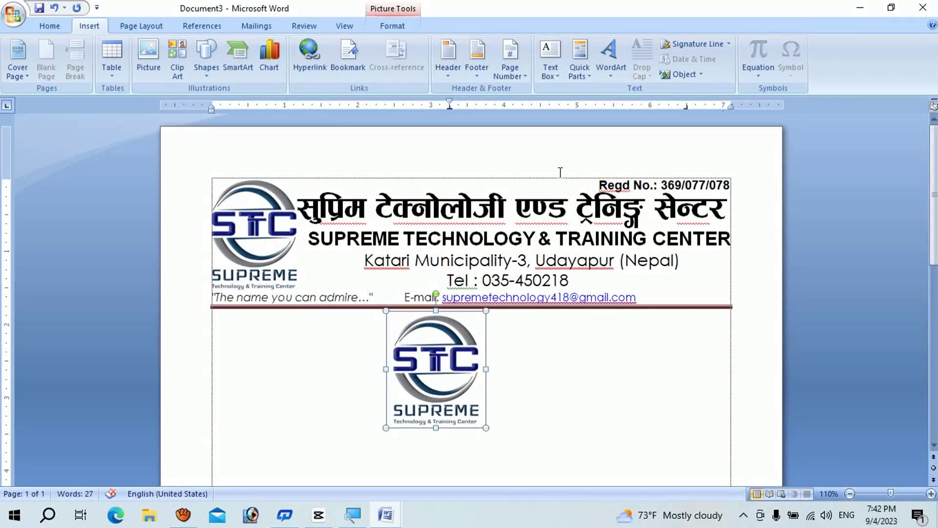
pyautogui.press('Delete')
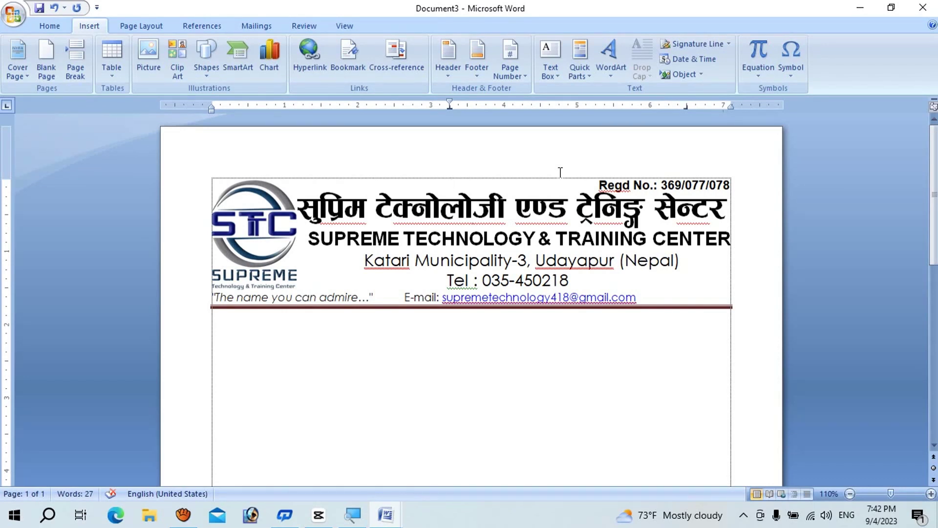
# Step: Bring the aTube Catcher screen recorder window up over the Word letterhead document
pyautogui.click(184, 516)
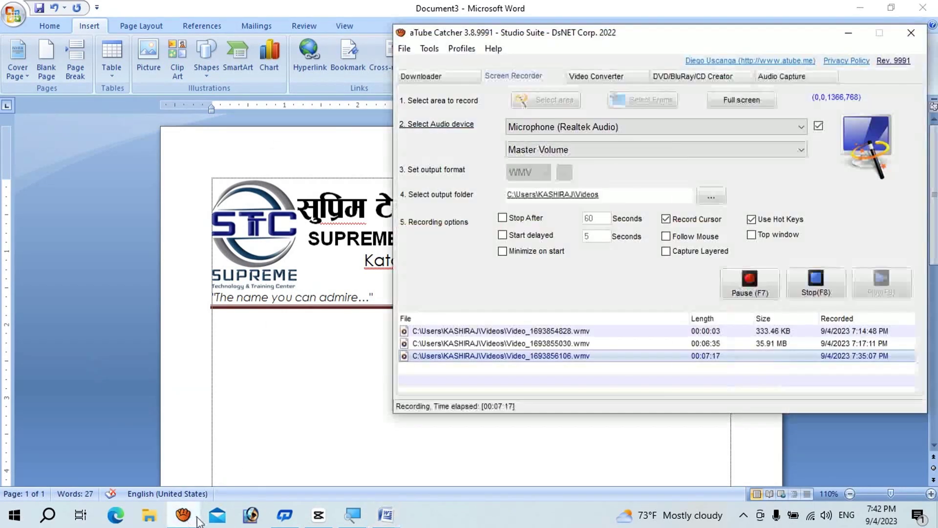